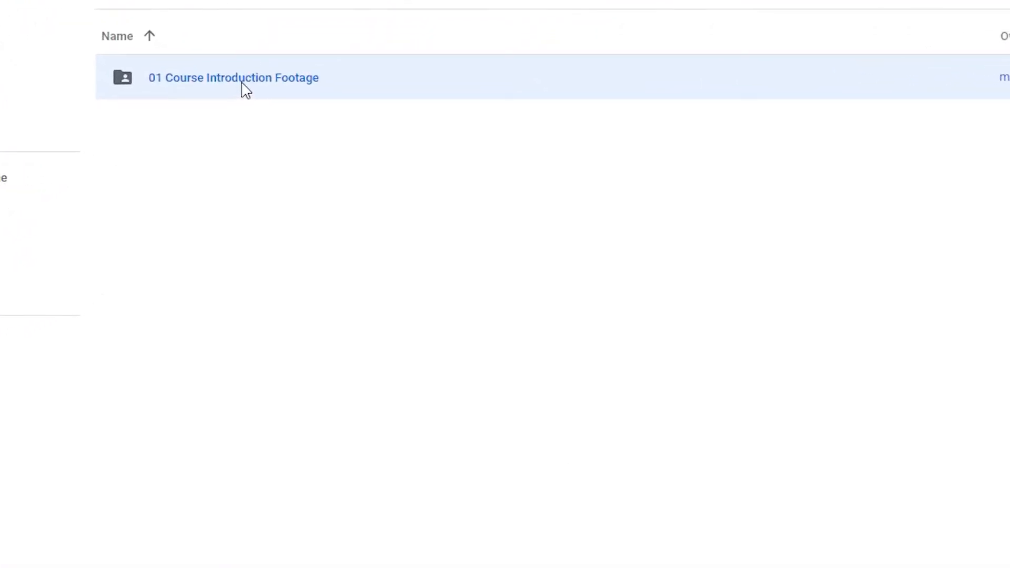
# Start downloading the 01 Course Introduction Footage folder from Drive, and cancel the download.
pyautogui.rightClick(241, 82)
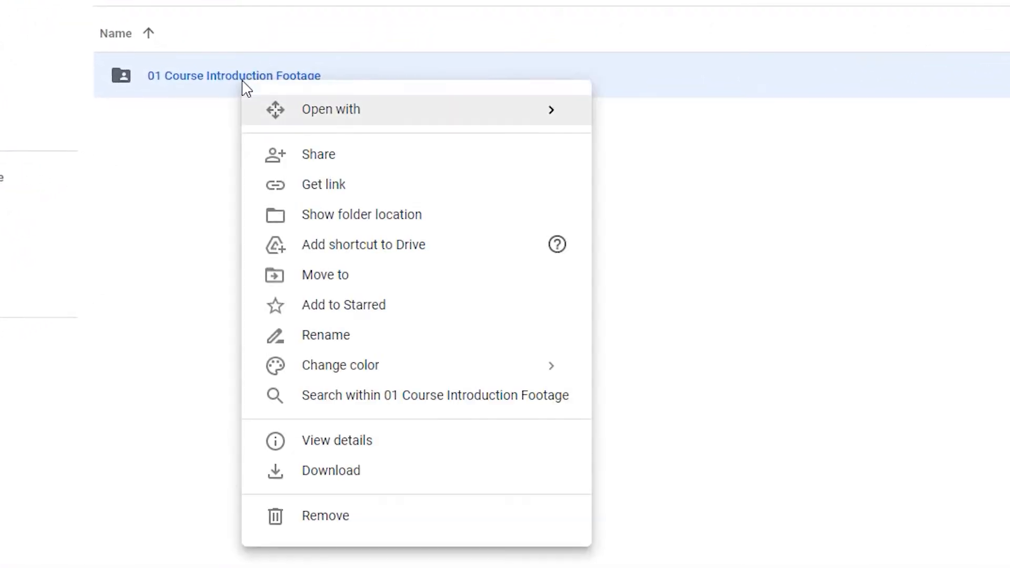
pyautogui.click(361, 481)
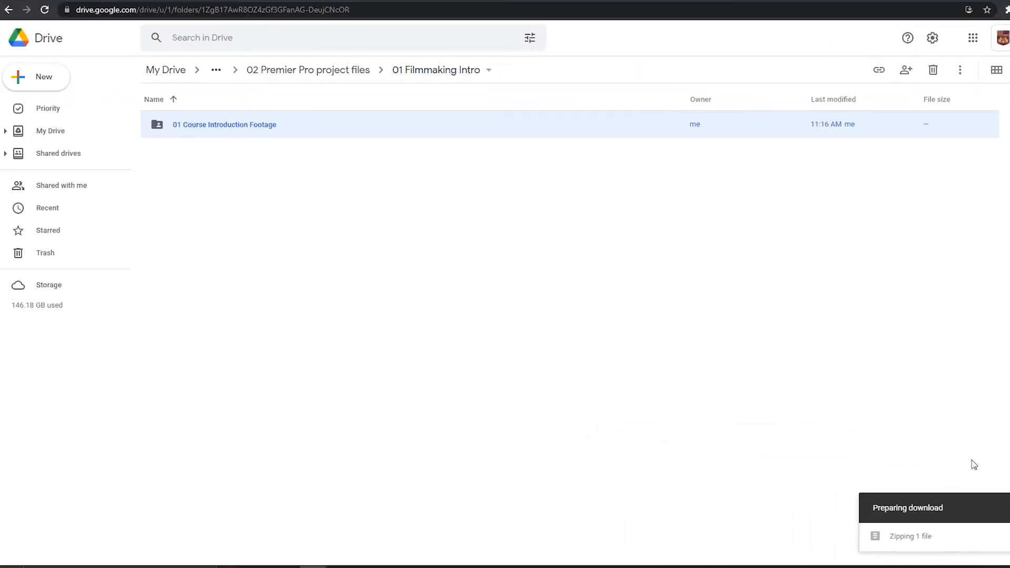
pyautogui.click(1009, 508)
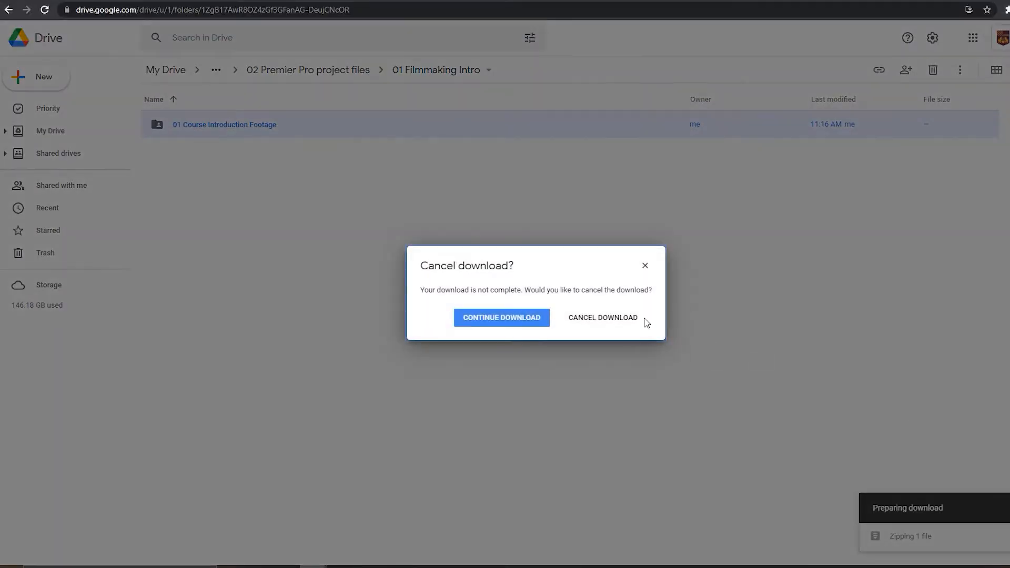
pyautogui.click(616, 320)
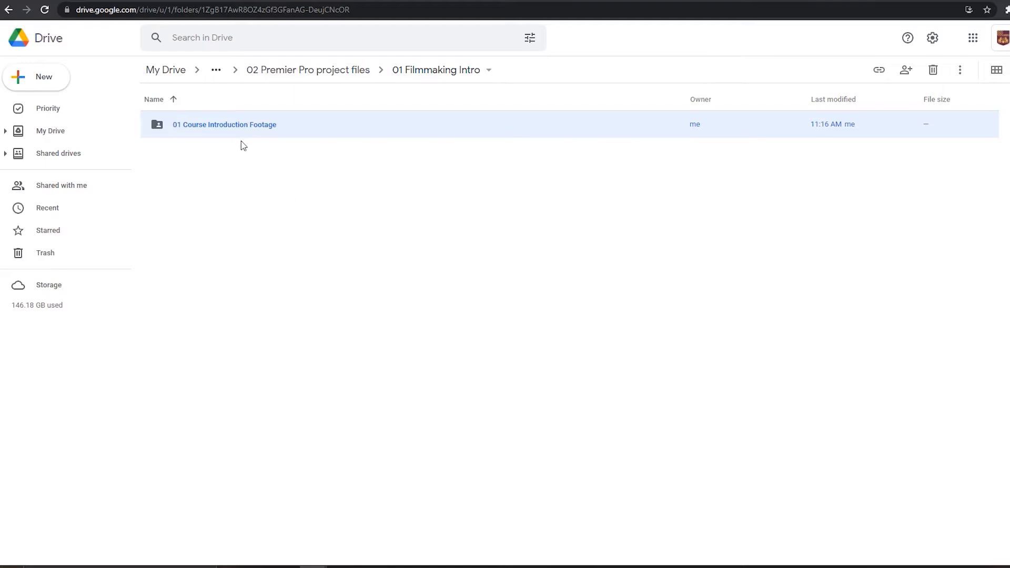
# Look inside the 01 Course Introduction Footage folder in Drive, and switch to File Explorer to view its copy in Creative Cloud Files.
pyautogui.doubleClick(229, 124)
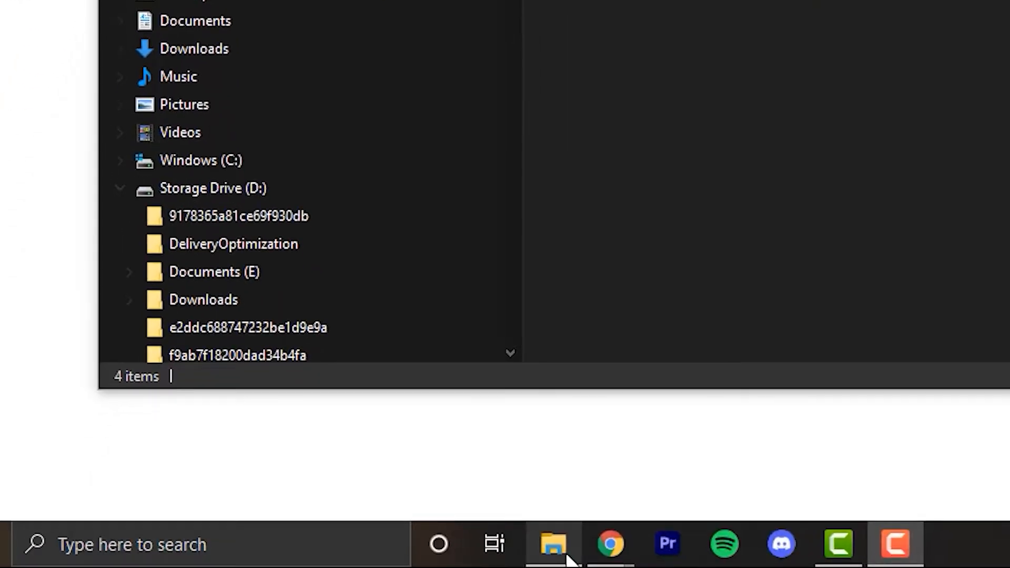
pyautogui.moveTo(566, 554)
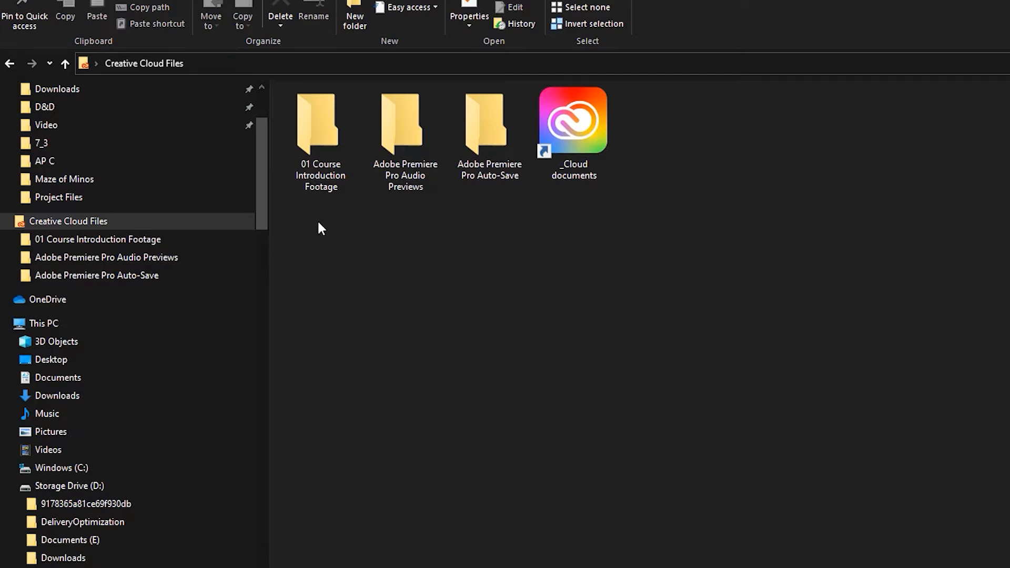
pyautogui.doubleClick(336, 154)
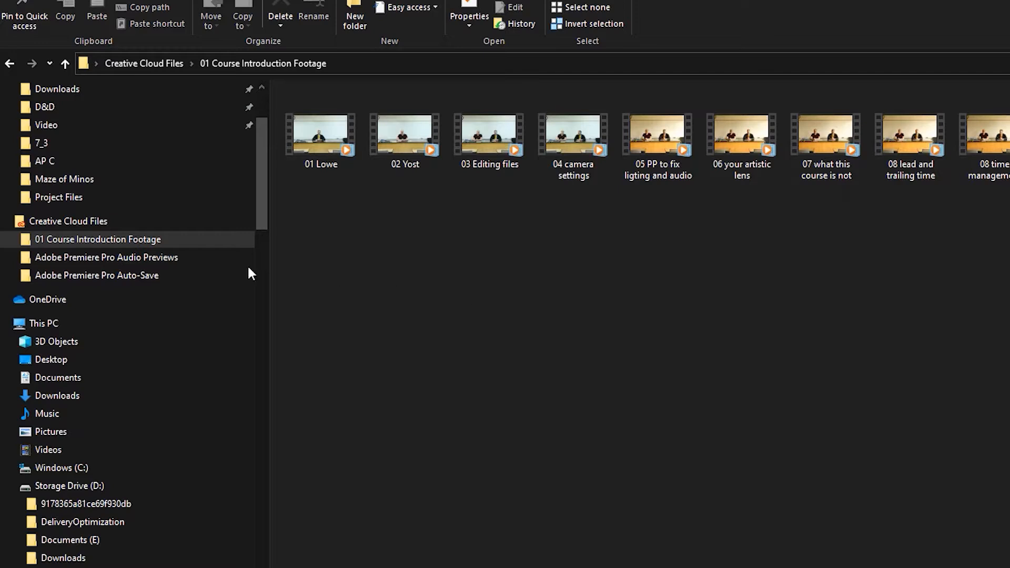
# Create a folder named 01 Course Introduction in Creative Cloud Files and move the 01 Course Introduction Footage folder into it.
pyautogui.click(131, 221)
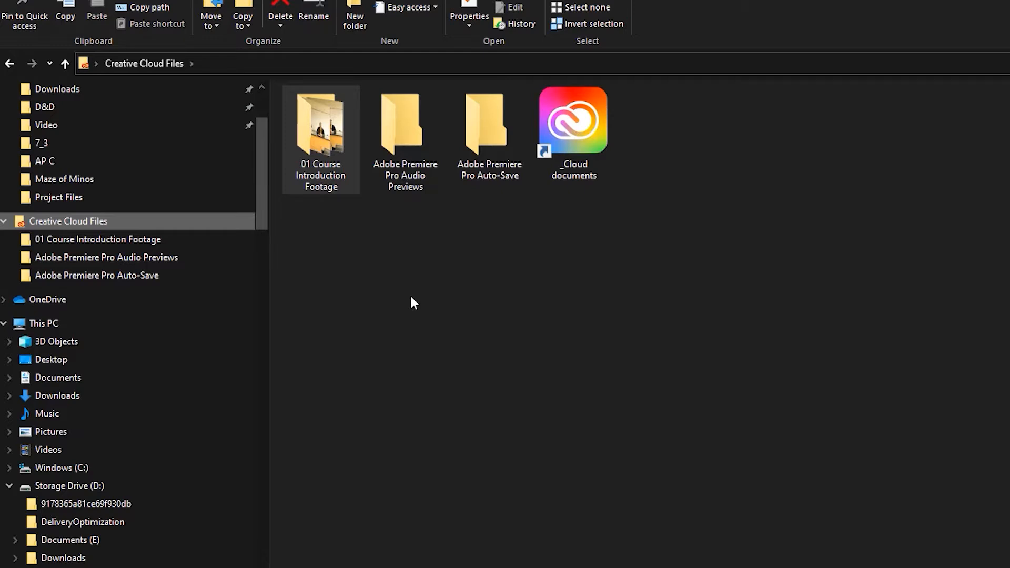
pyautogui.rightClick(519, 286)
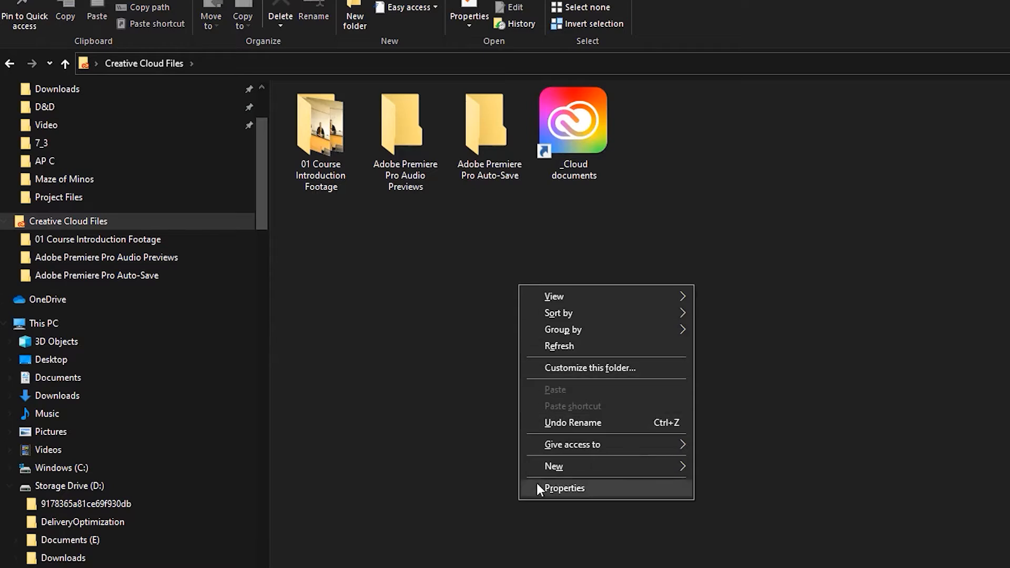
pyautogui.moveTo(549, 467)
pyautogui.click(740, 466)
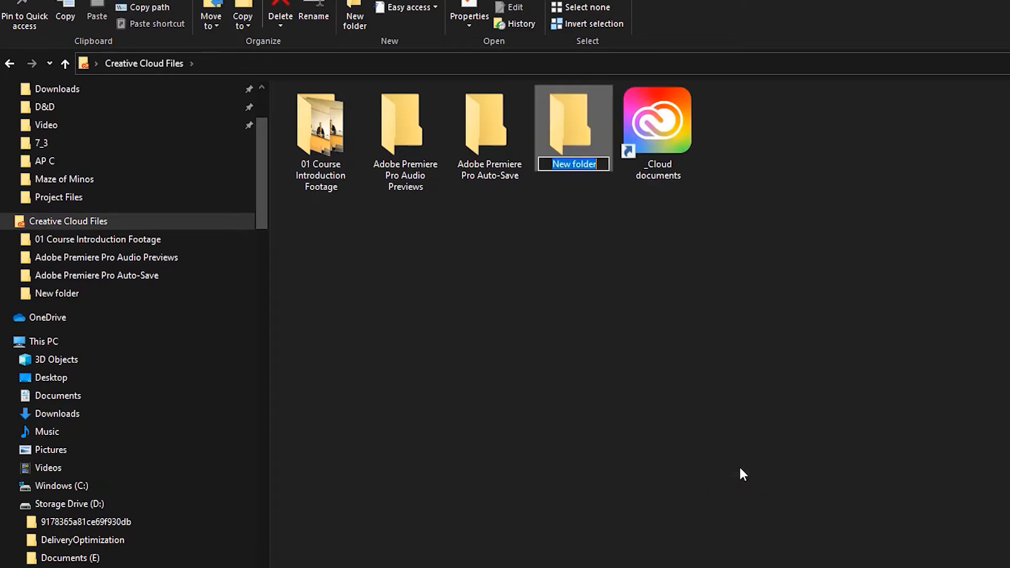
pyautogui.write('01 Course Introductio')
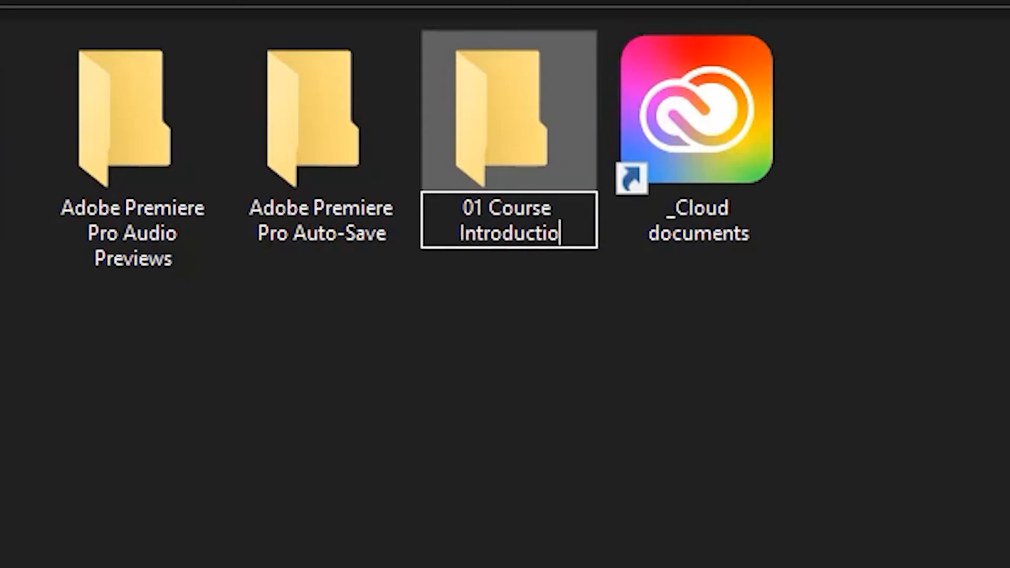
pyautogui.write('n')
pyautogui.press('Return')
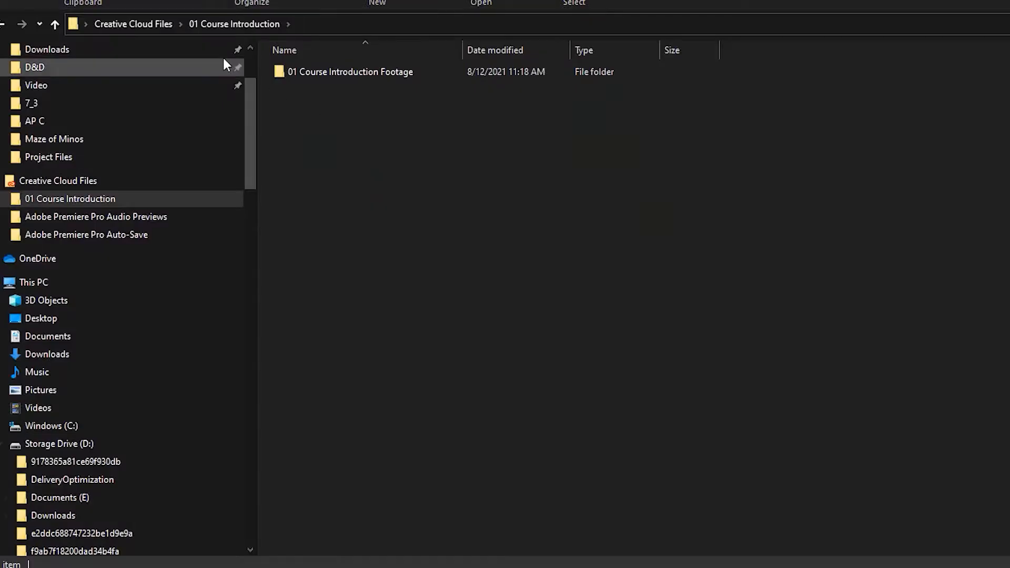
pyautogui.hotkey('alt', 'Left')
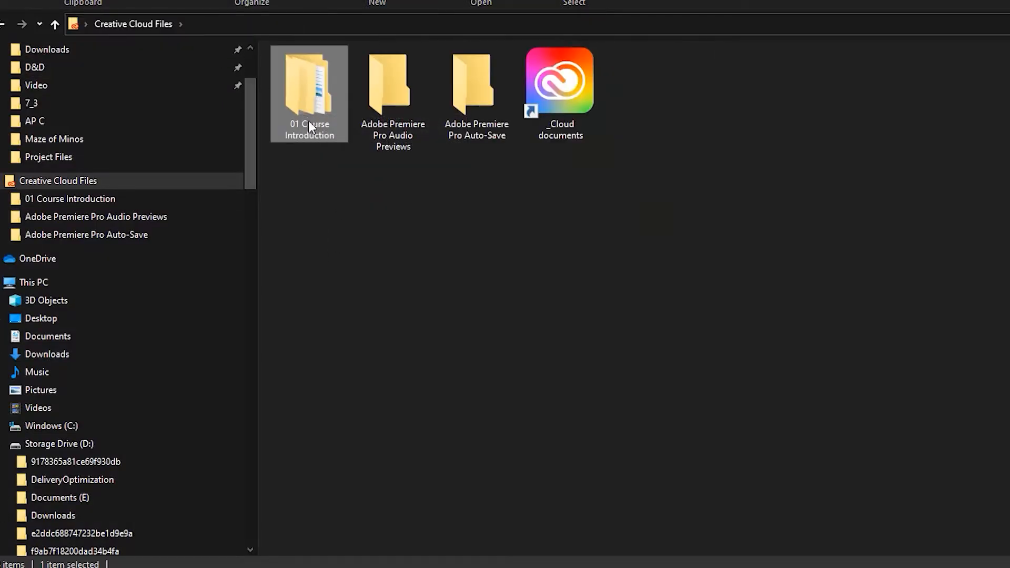
# Open the 01 Course Introduction folder and create a subfolder named Project Files in it.
pyautogui.doubleClick(309, 127)
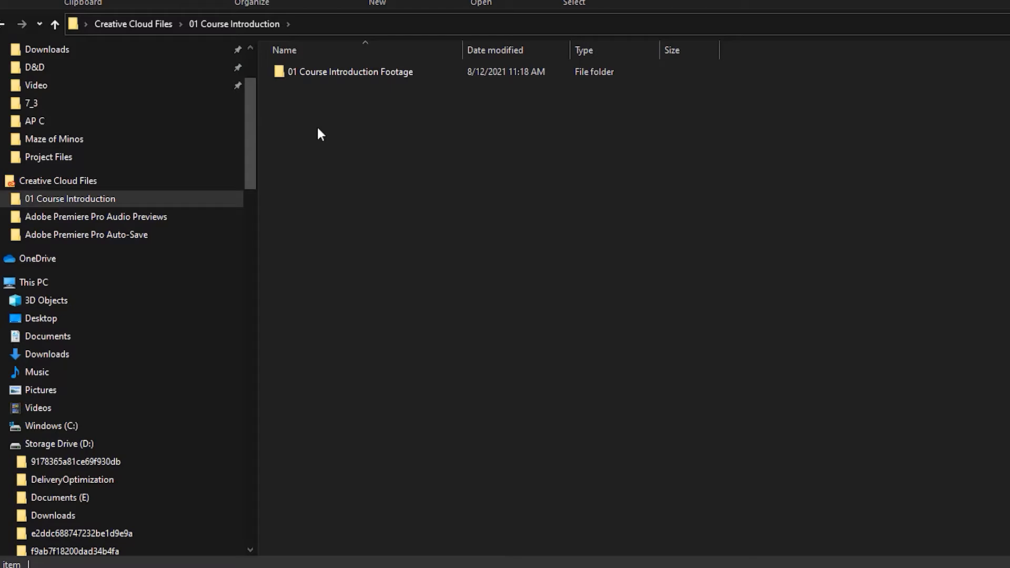
pyautogui.rightClick(384, 175)
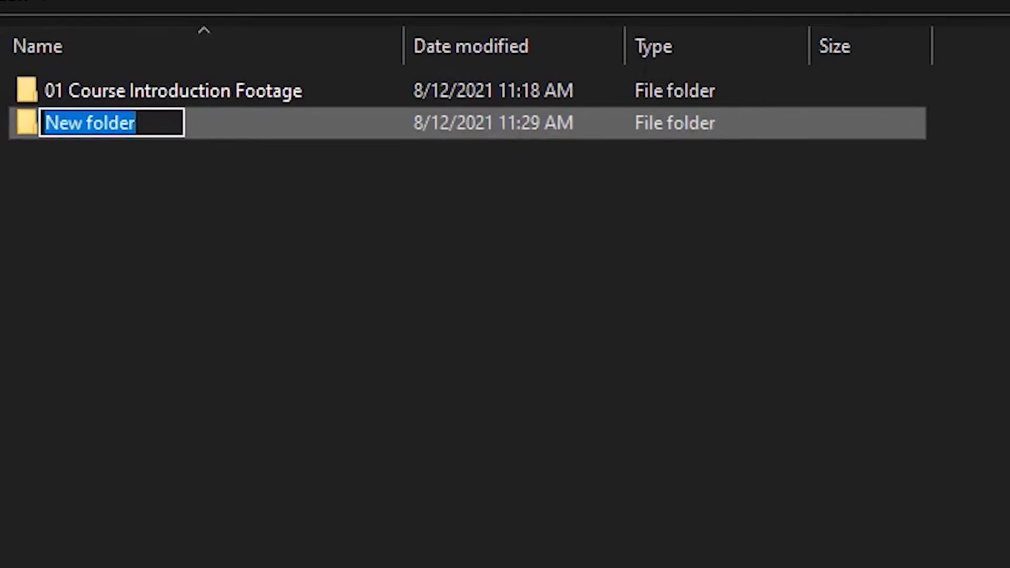
pyautogui.write('Project Files')
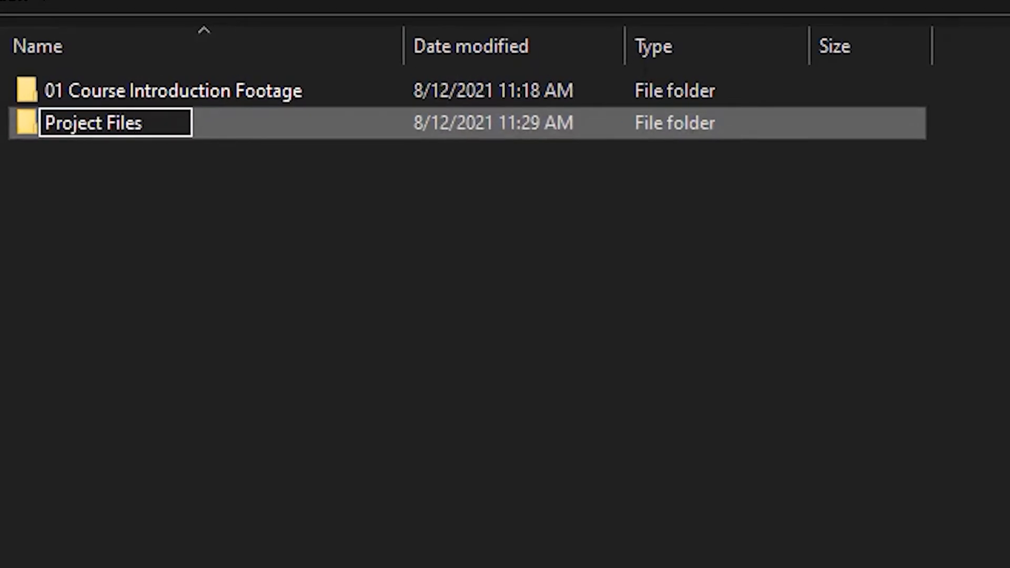
pyautogui.press('Return')
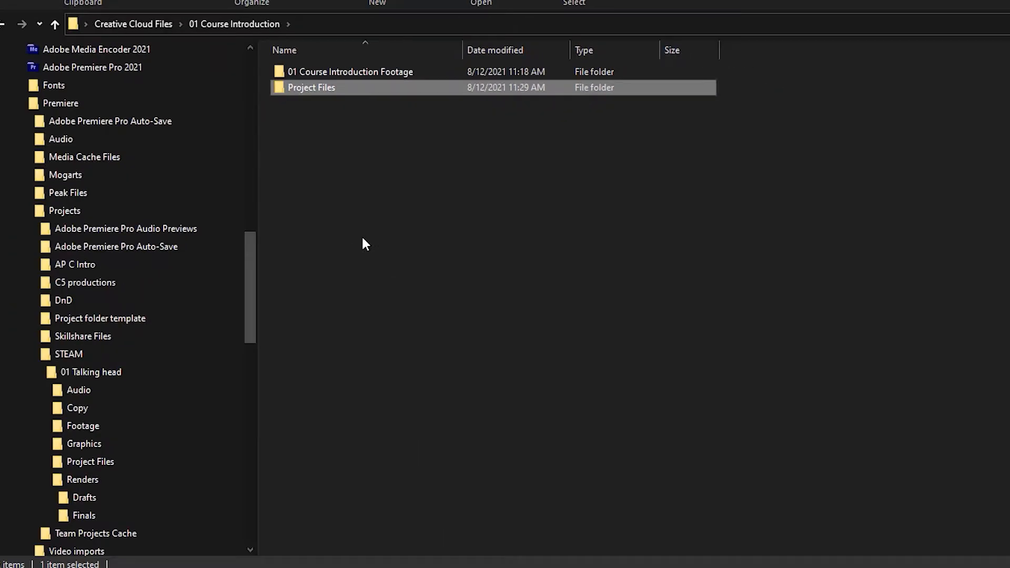
# Create a subfolder named Renders alongside Project Files in the 01 Course Introduction folder.
pyautogui.rightClick(364, 237)
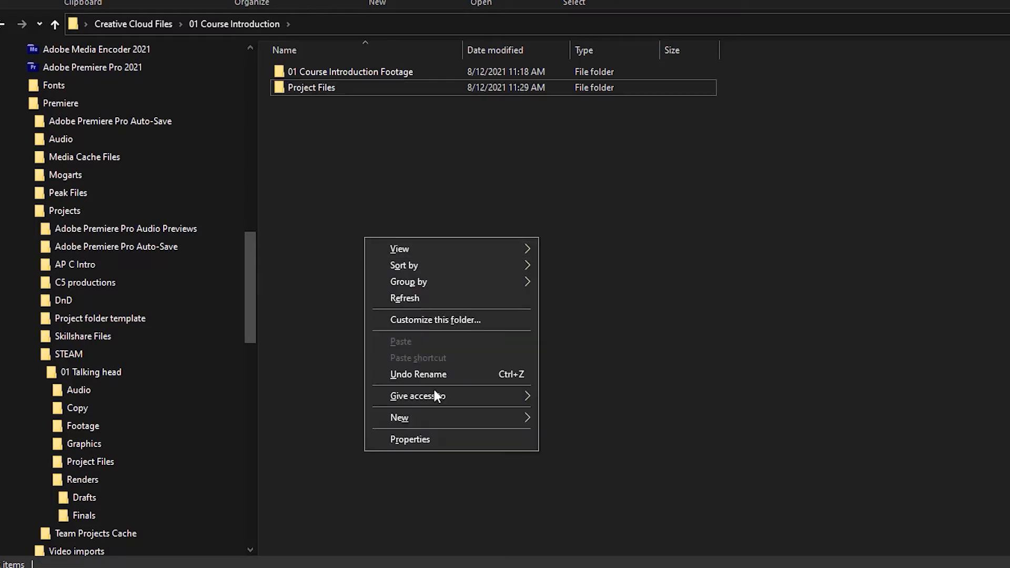
pyautogui.moveTo(454, 417)
pyautogui.click(565, 419)
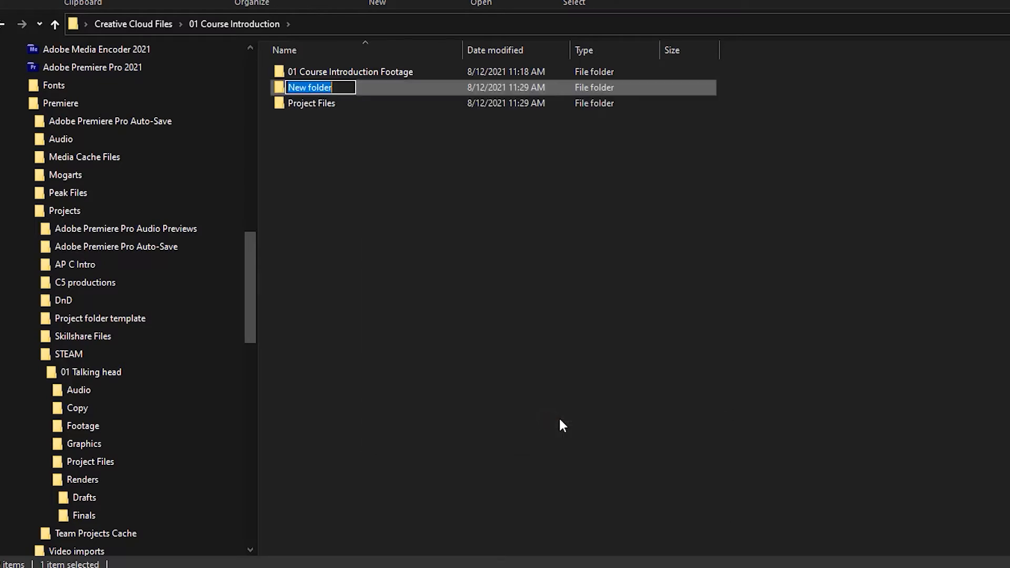
pyautogui.write('Renders')
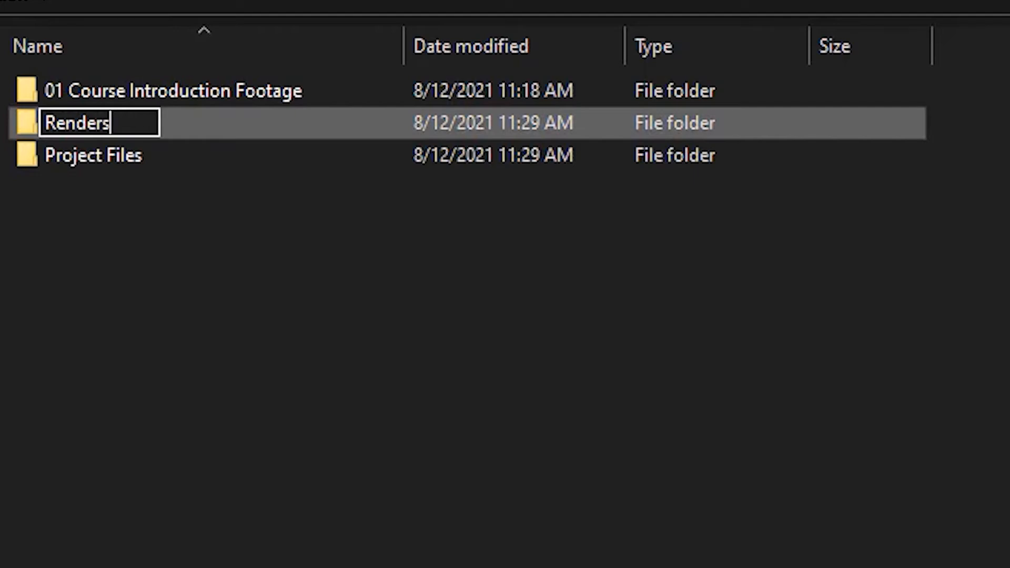
pyautogui.press('Return')
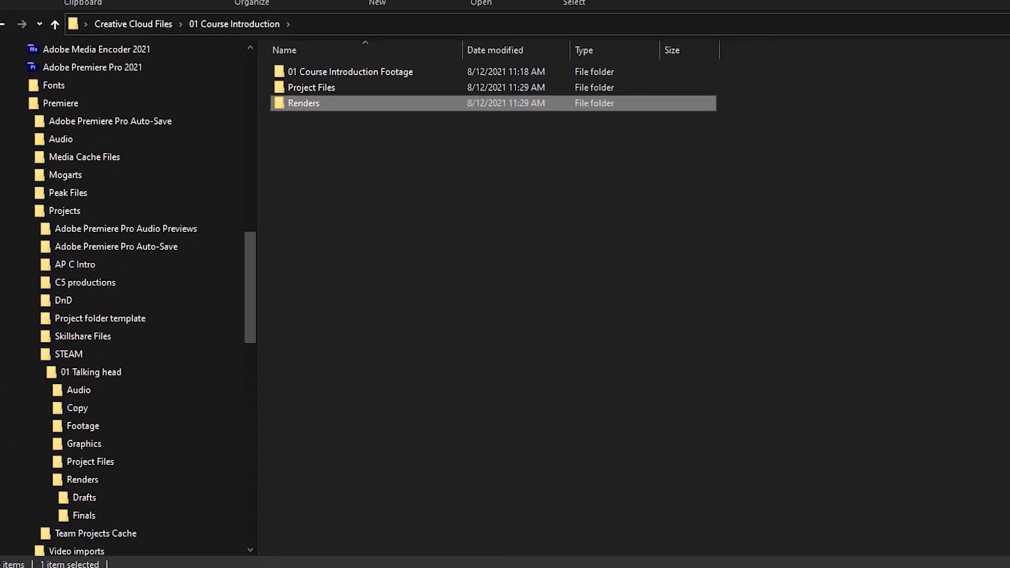
pyautogui.press('Return')
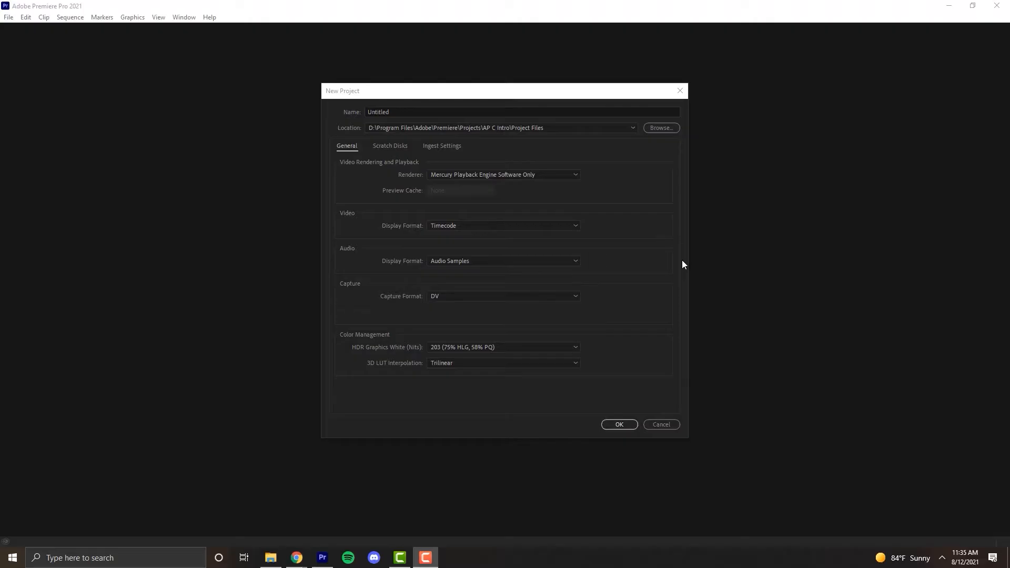
# Switch to Premiere Pro and name the new project 01 Course Introduction Aug 12.
pyautogui.click(380, 51)
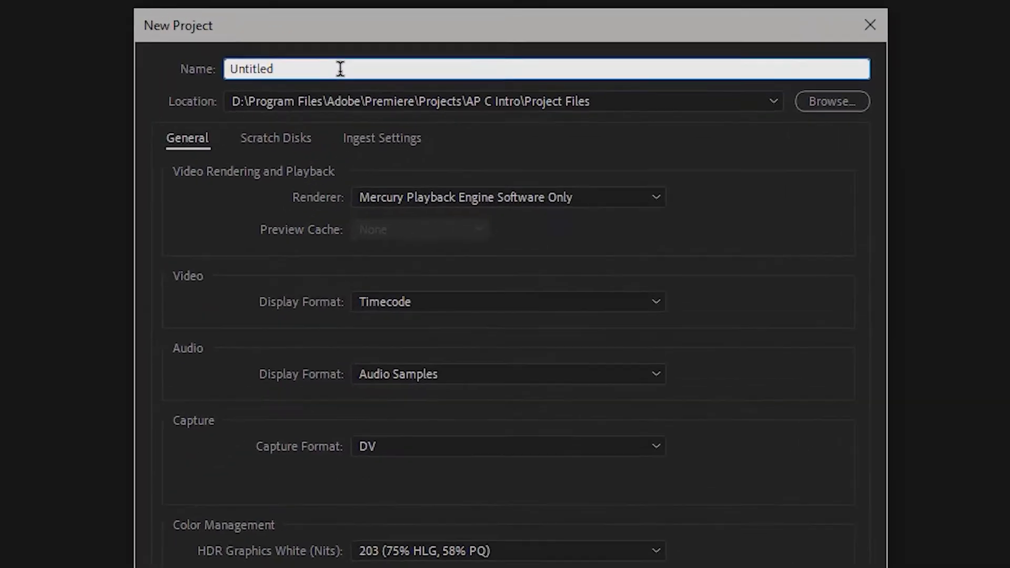
pyautogui.press('BackSpace')
pyautogui.press('BackSpace')
pyautogui.press('BackSpace')
pyautogui.press('BackSpace')
pyautogui.press('BackSpace')
pyautogui.press('BackSpace')
pyautogui.press('BackSpace')
pyautogui.press('BackSpace')
pyautogui.write('01 Course Introduction')
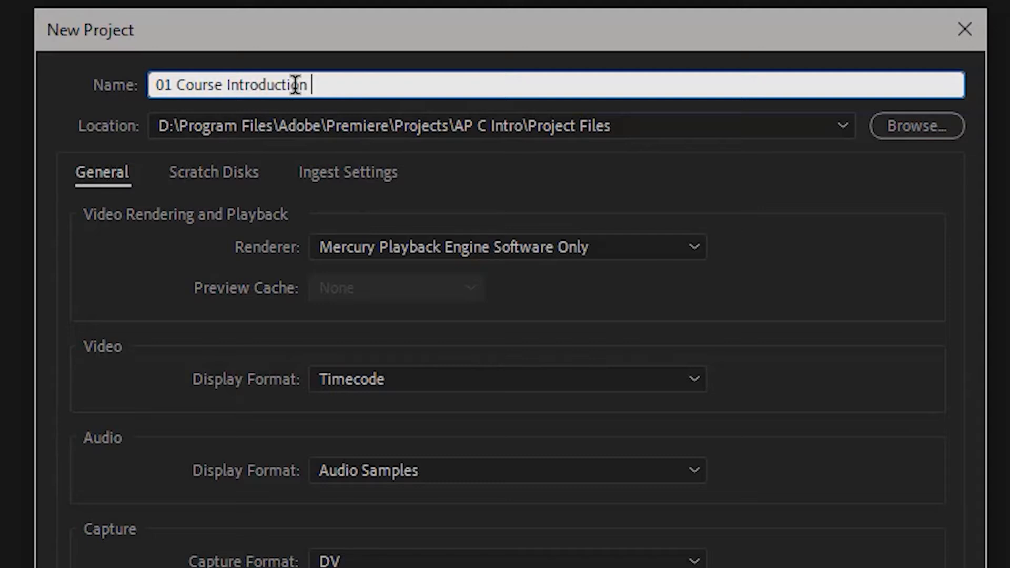
pyautogui.write('Aug 12')
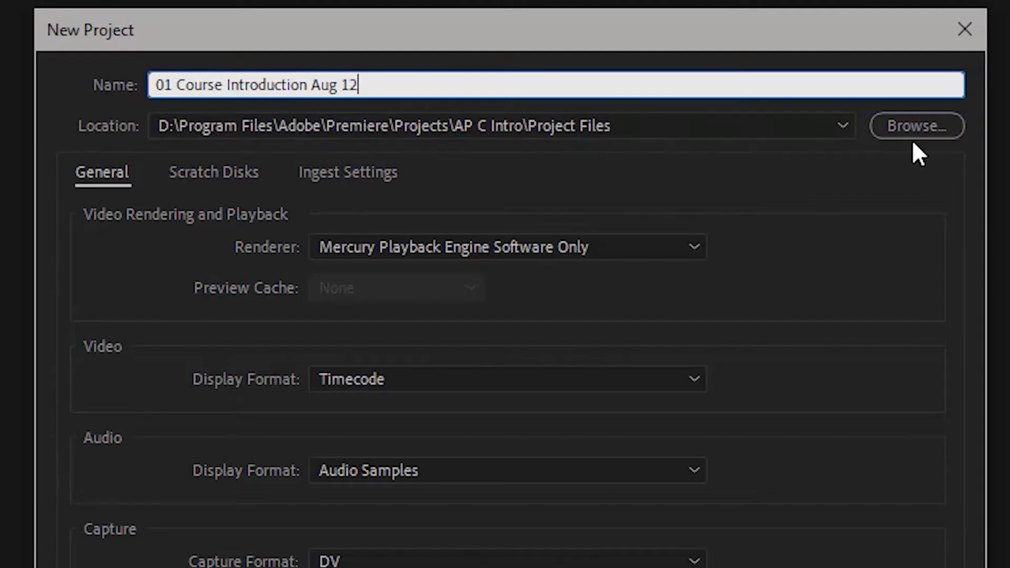
# Set the project location to Project Files inside Creative Cloud Files' 01 Course Introduction folder, and create the project.
pyautogui.click(908, 122)
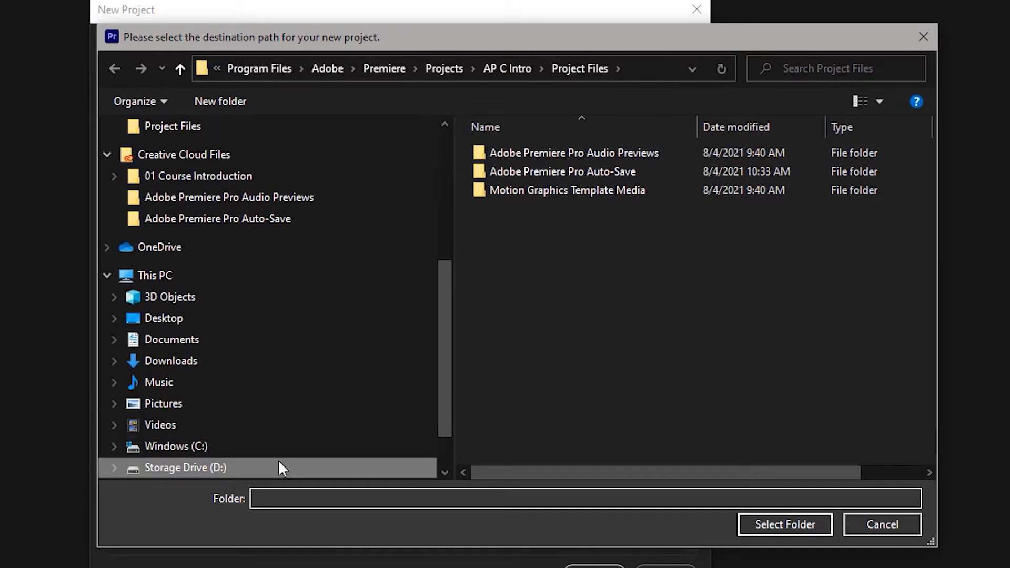
pyautogui.click(197, 469)
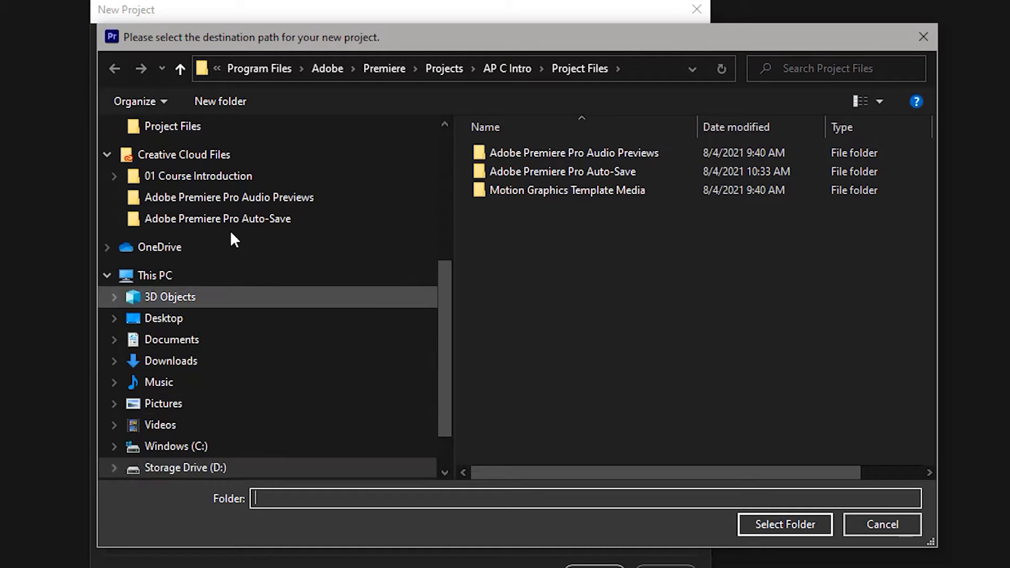
pyautogui.click(184, 184)
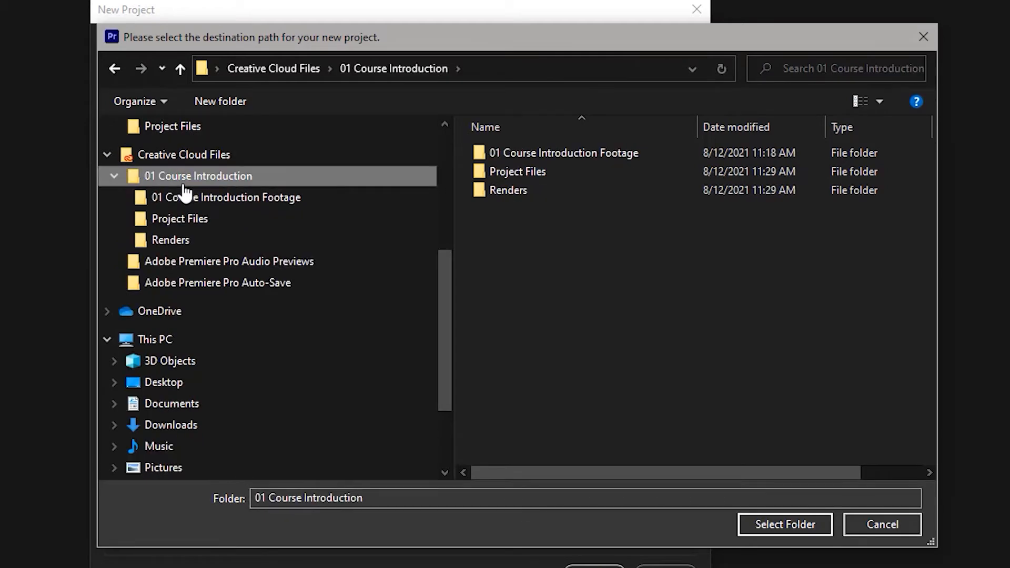
pyautogui.doubleClick(519, 173)
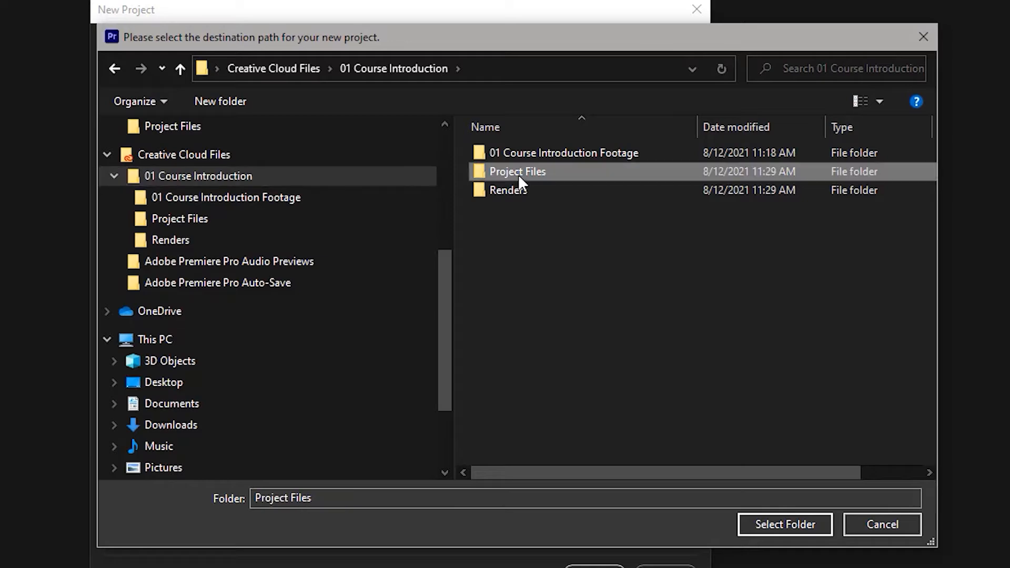
pyautogui.click(755, 523)
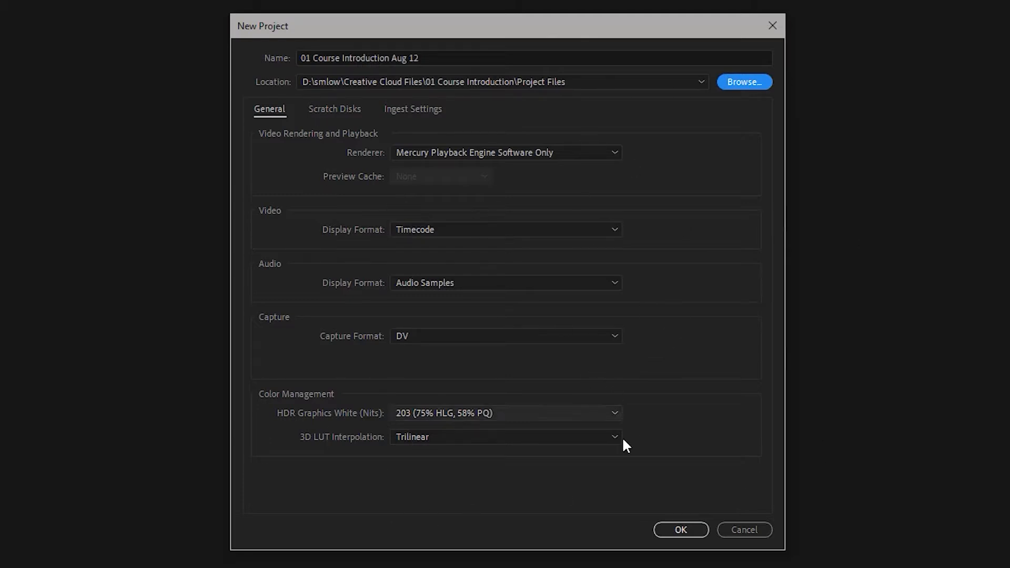
pyautogui.click(667, 534)
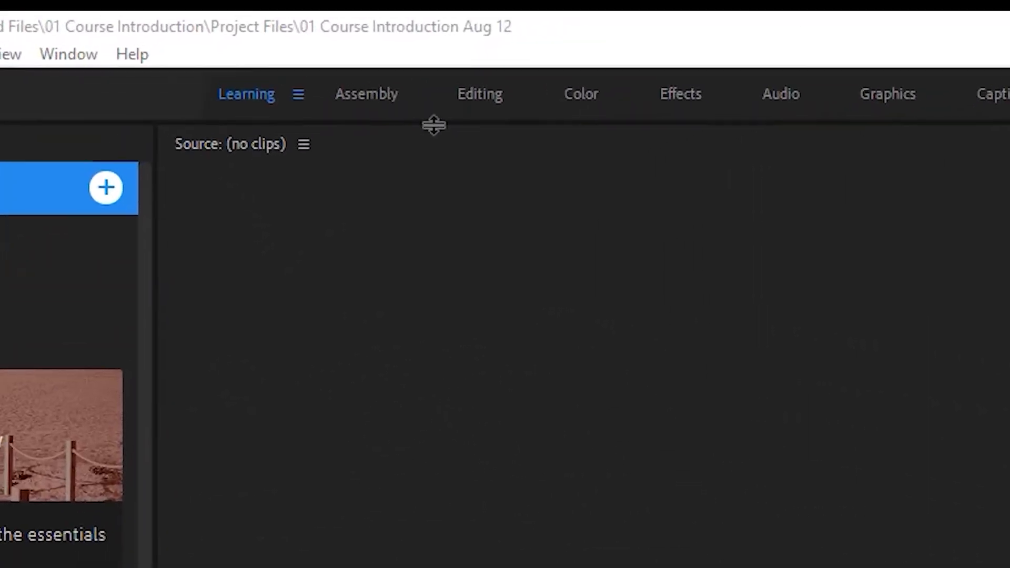
# Switch to the Editing workspace and check the list of available workspaces.
pyautogui.click(484, 96)
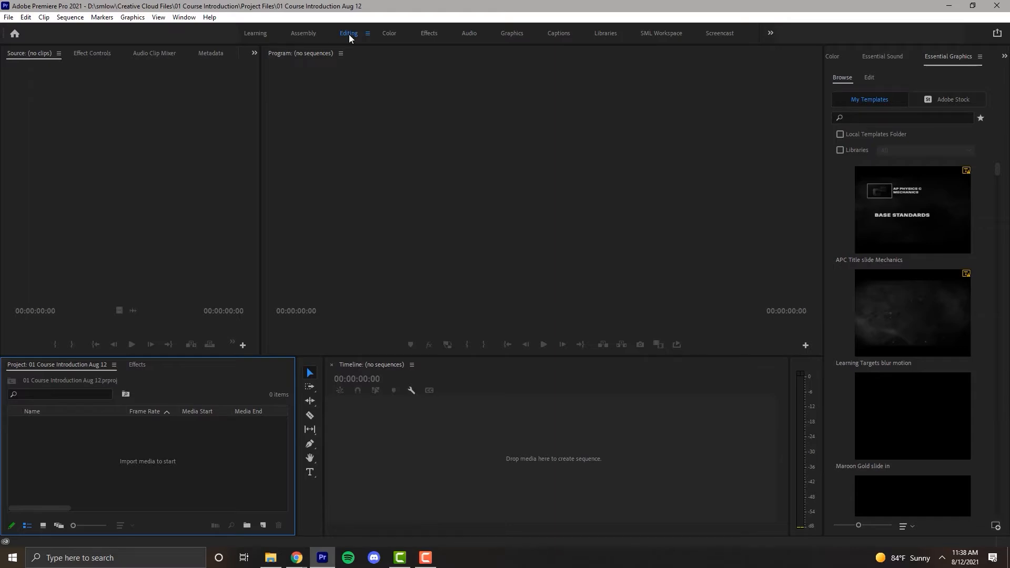
pyautogui.click(185, 17)
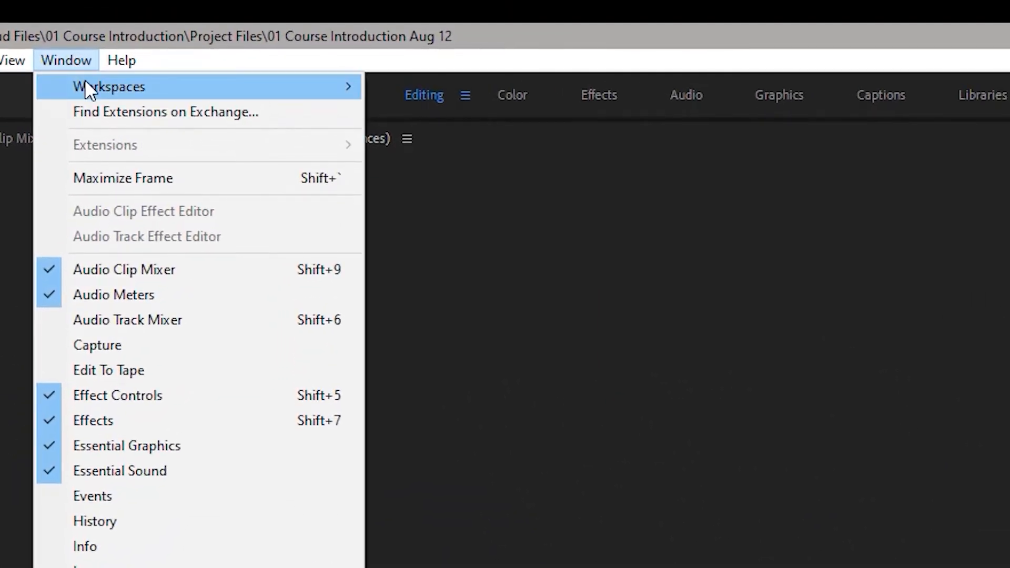
pyautogui.moveTo(86, 82)
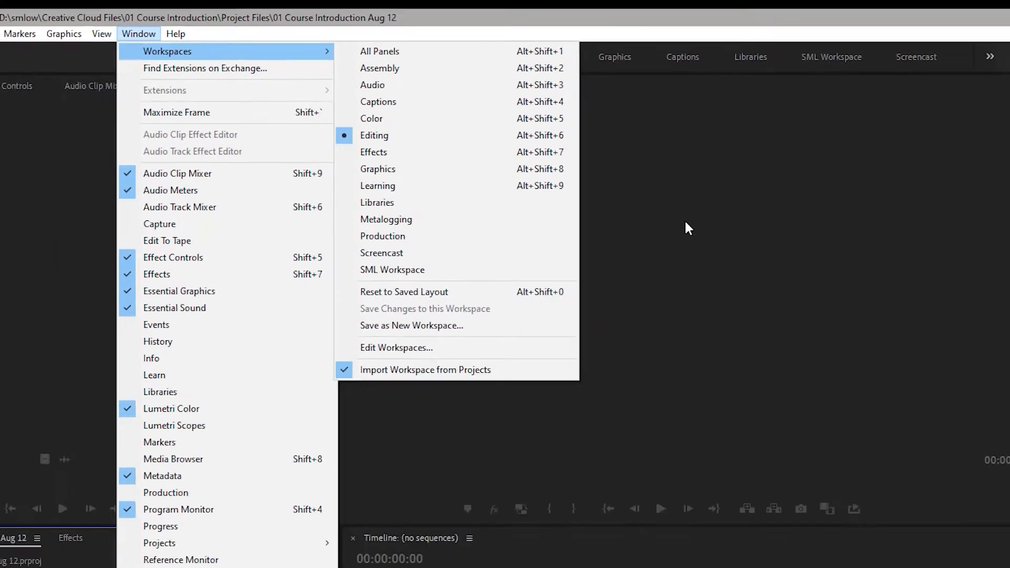
pyautogui.click(886, 345)
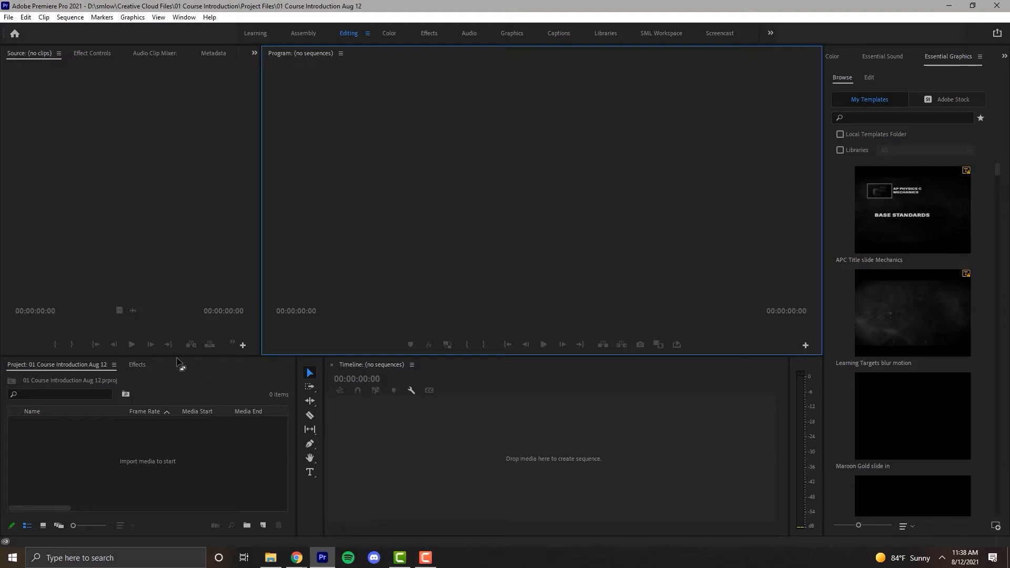
# Dock the Project panel beside the Source monitor and the Essential Sound panel above the Program monitor.
pyautogui.moveTo(182, 367); pyautogui.dragTo(225, 246)
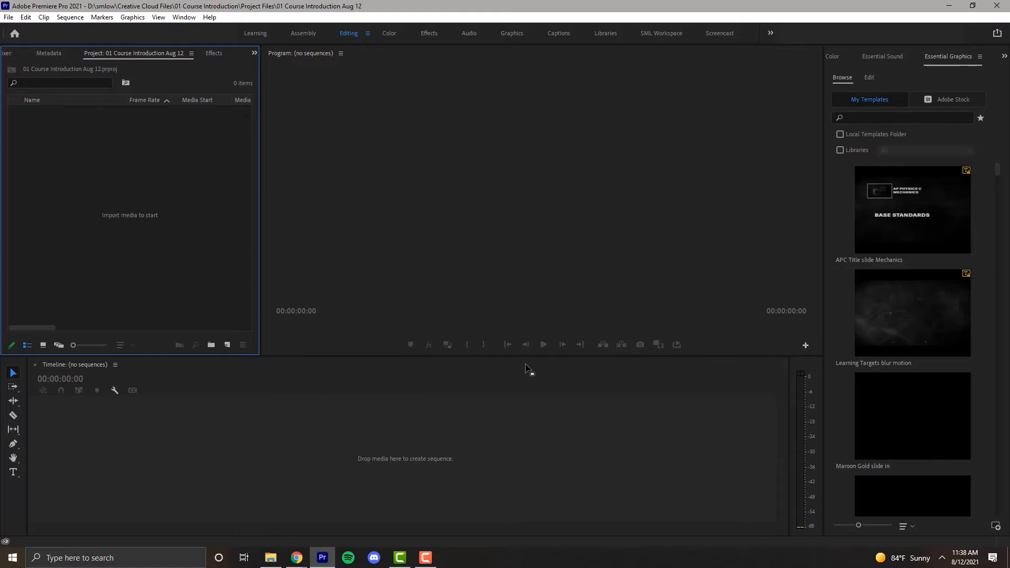
pyautogui.moveTo(894, 58); pyautogui.dragTo(601, 93)
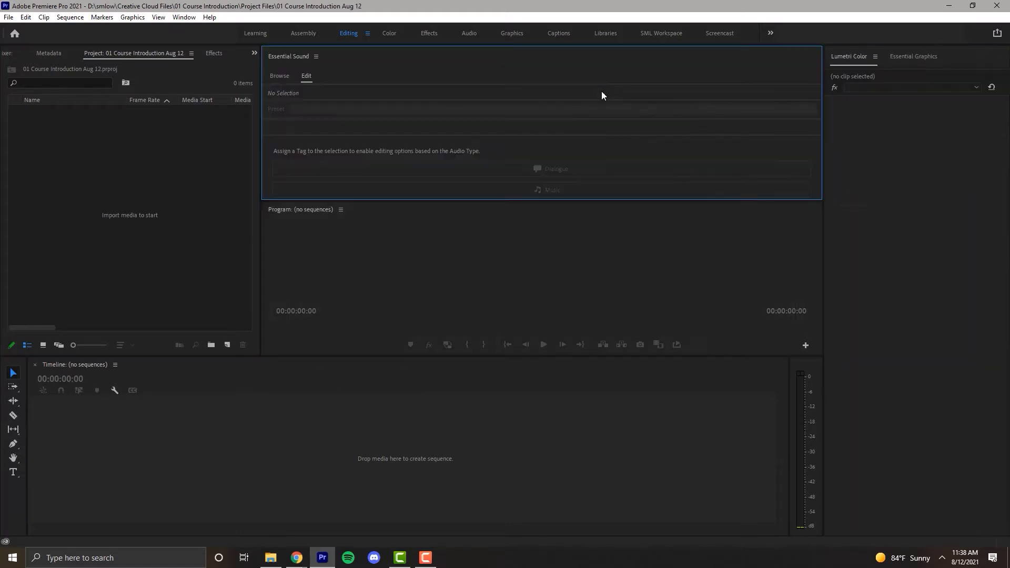
pyautogui.click(523, 236)
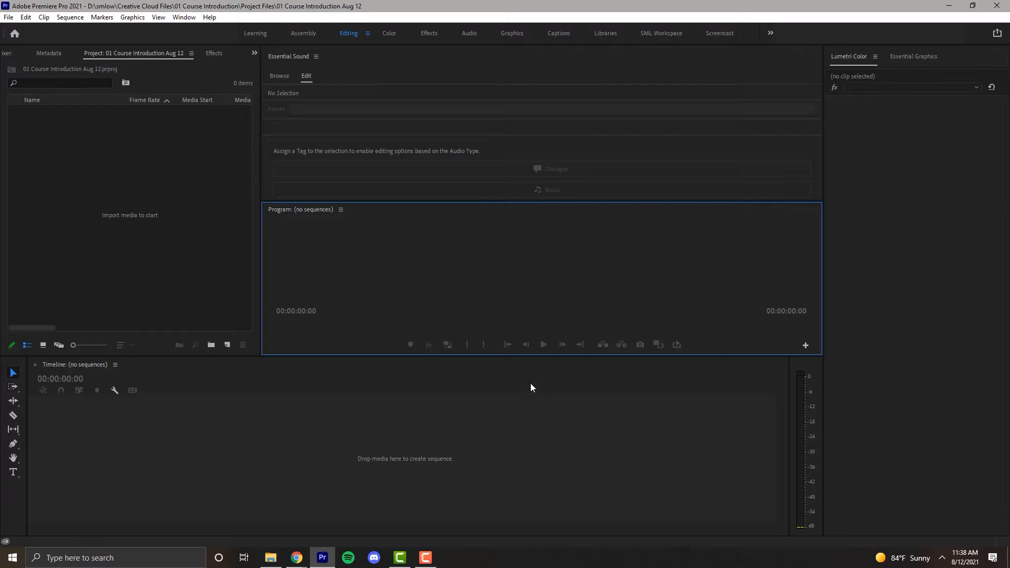
# Reset the Editing workspace to its saved layout.
pyautogui.click(184, 17)
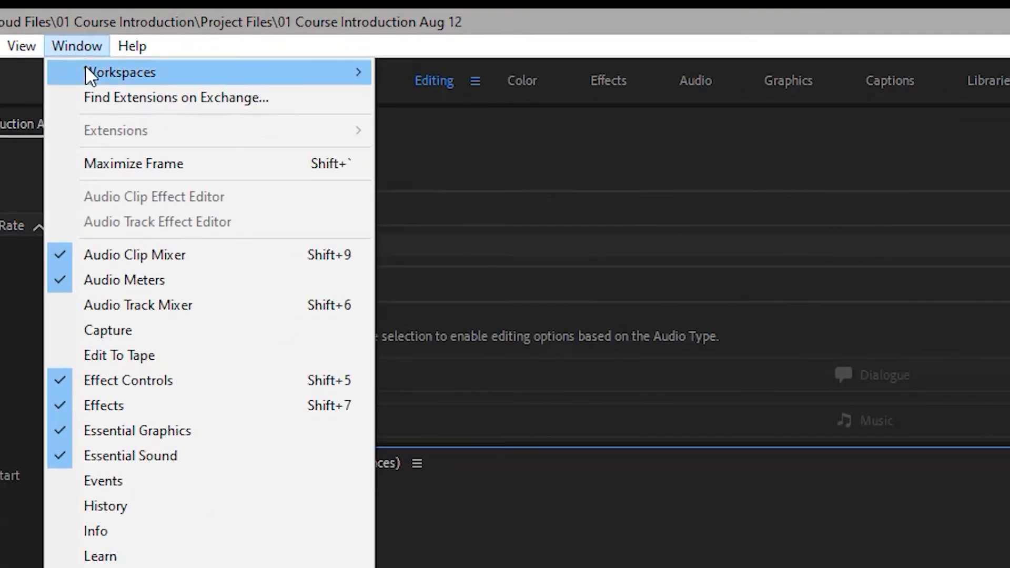
pyautogui.moveTo(85, 68)
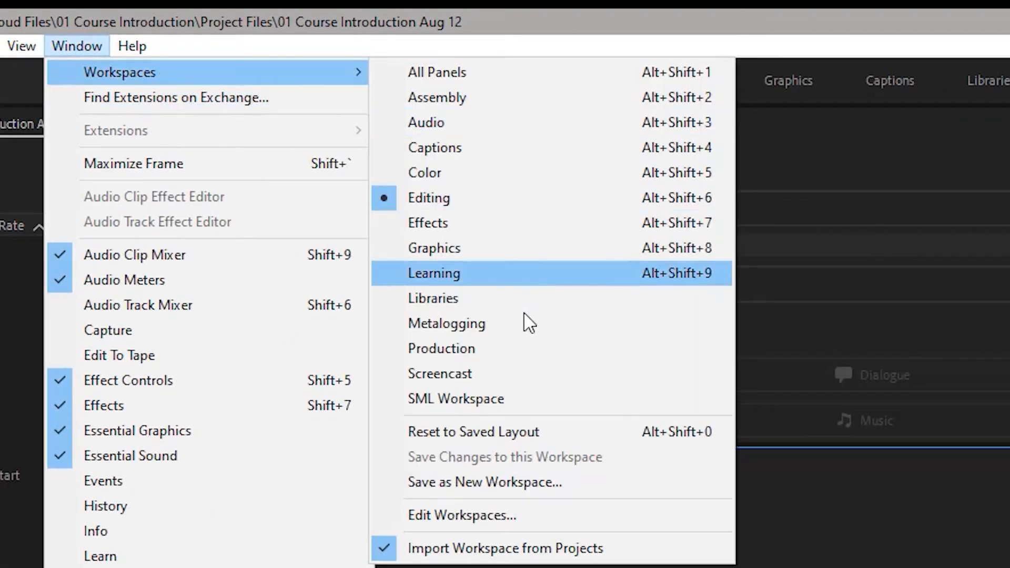
pyautogui.click(520, 435)
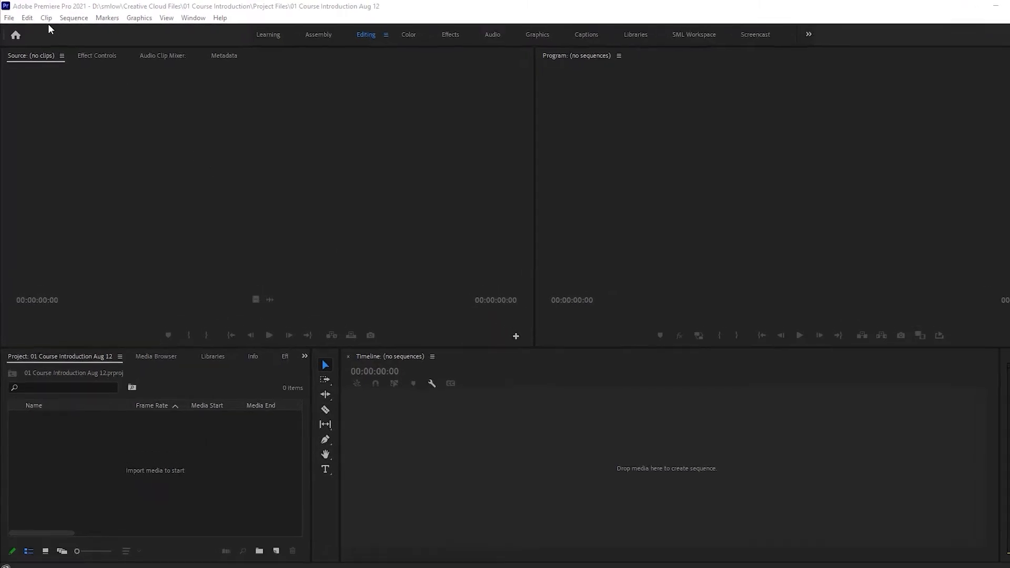
# Import the first clip, numbered 01, from the 01 Course Introduction Footage folder.
pyautogui.click(12, 23)
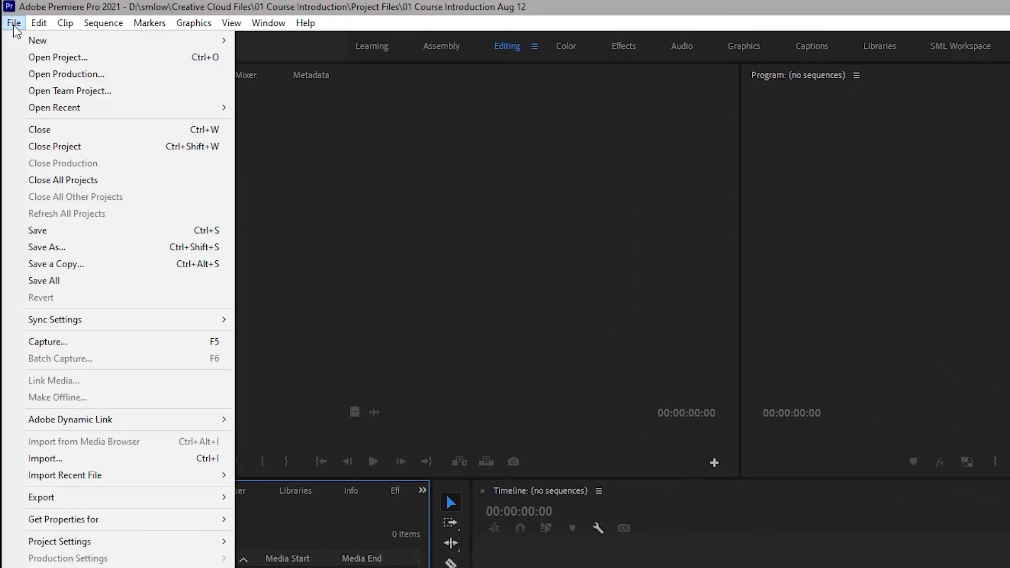
pyautogui.click(111, 459)
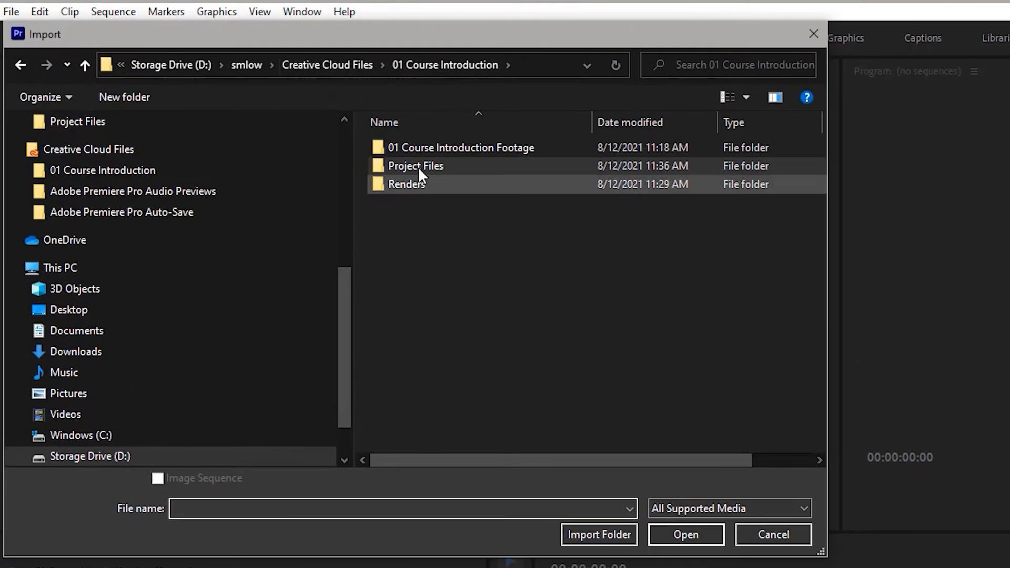
pyautogui.doubleClick(423, 150)
pyautogui.click(424, 153)
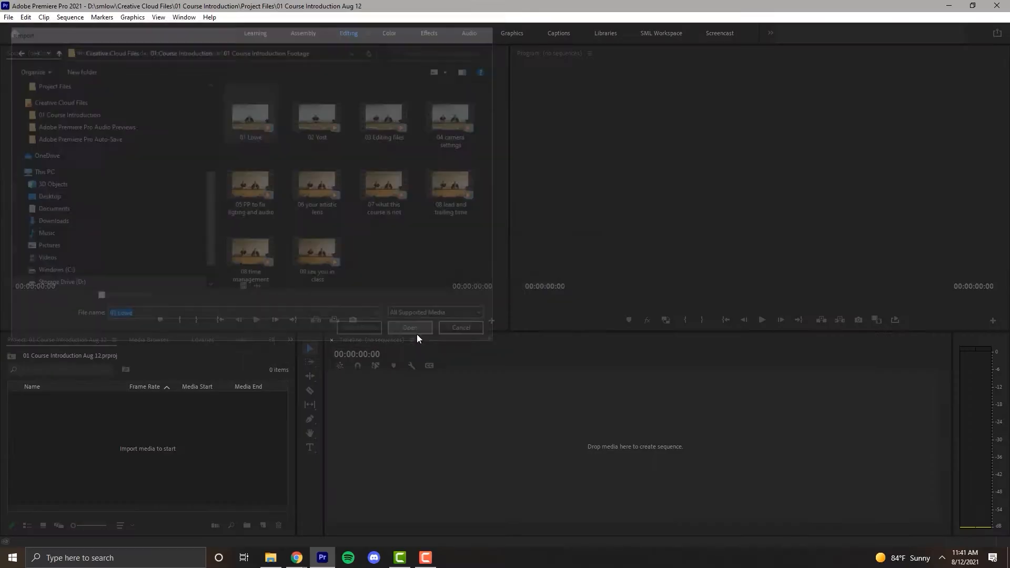
pyautogui.click(684, 532)
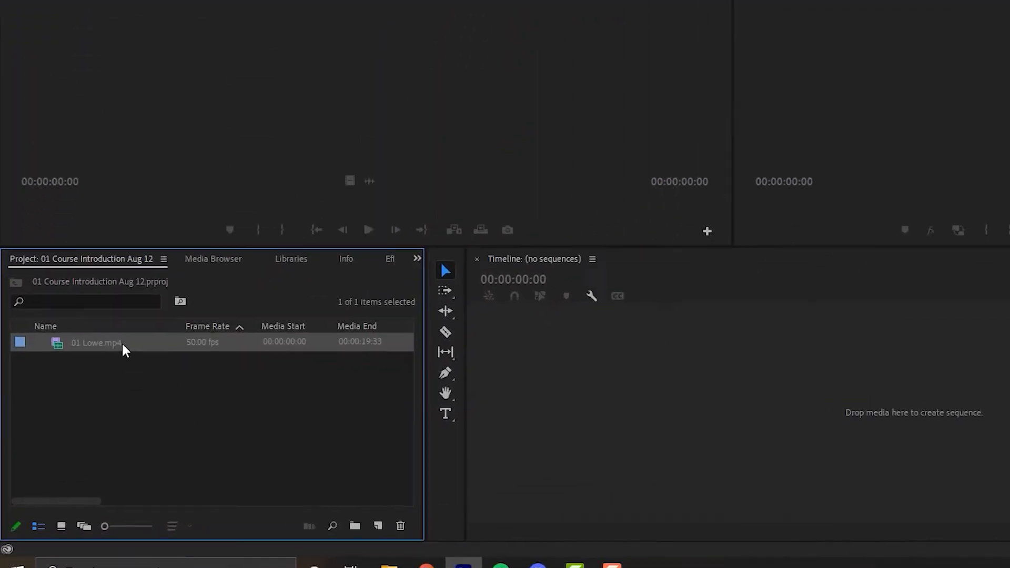
# Compare the list and icon views of the project items, leaving the project in icon view.
pyautogui.moveTo(86, 398)
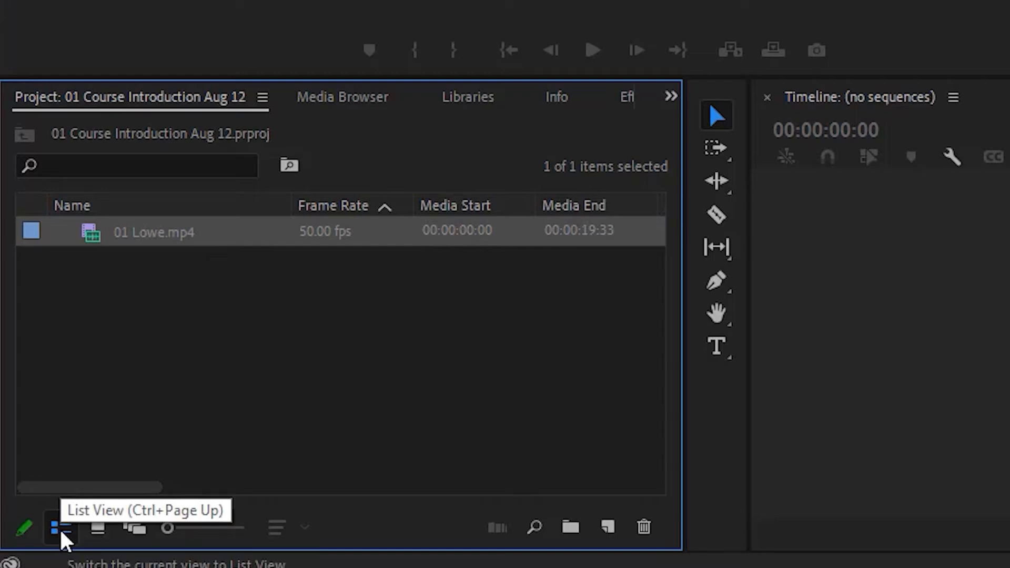
pyautogui.click(105, 529)
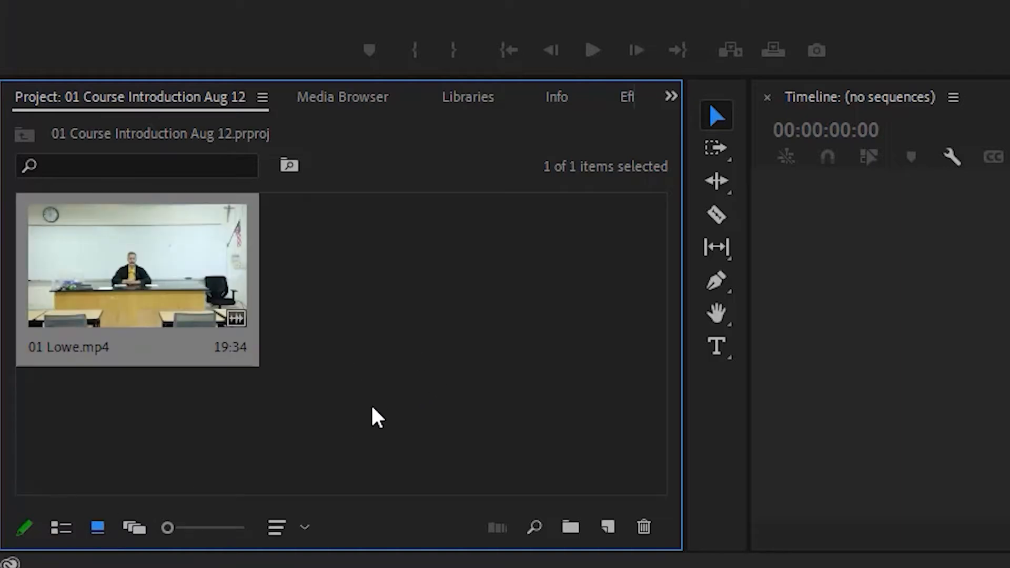
pyautogui.click(62, 529)
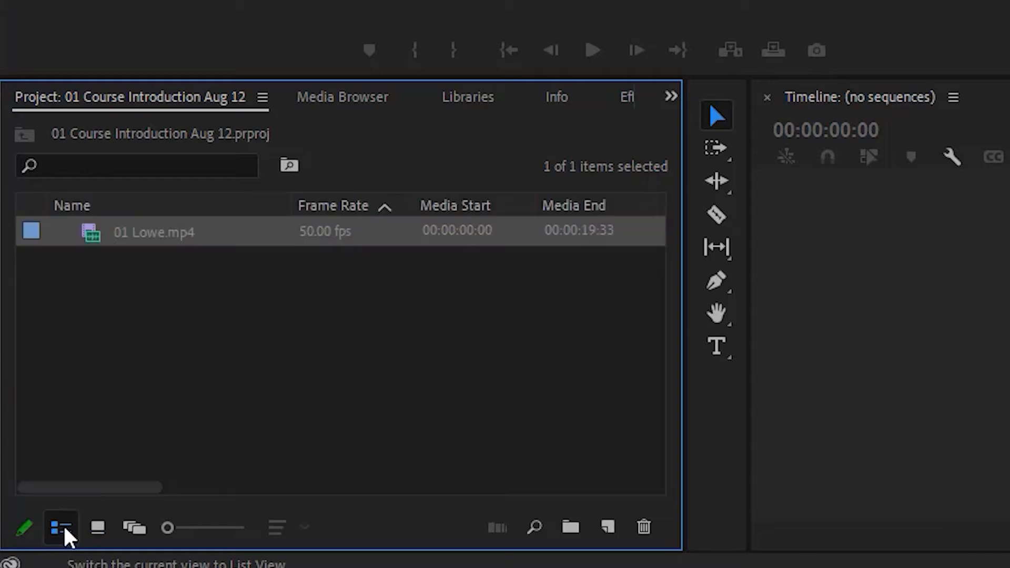
pyautogui.click(93, 529)
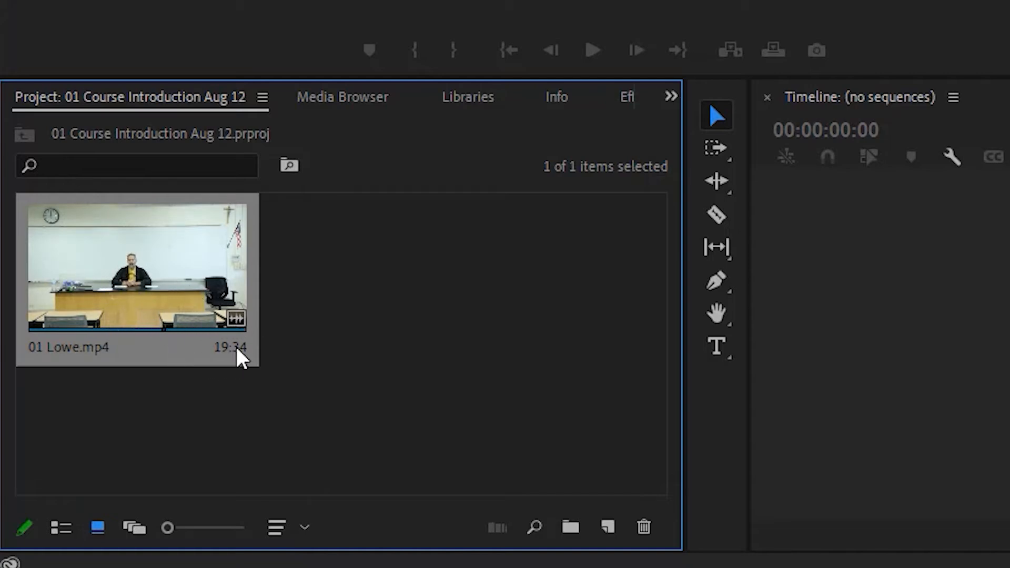
# Create a sequence from the imported 01 clip by placing it in the empty timeline.
pyautogui.moveTo(222, 352)
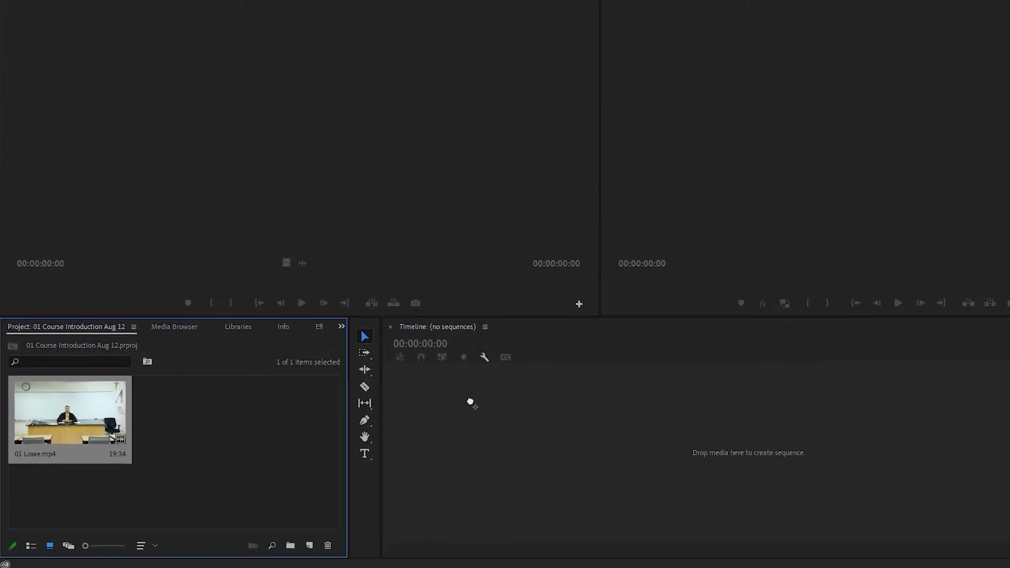
pyautogui.moveTo(69, 412); pyautogui.dragTo(470, 402)
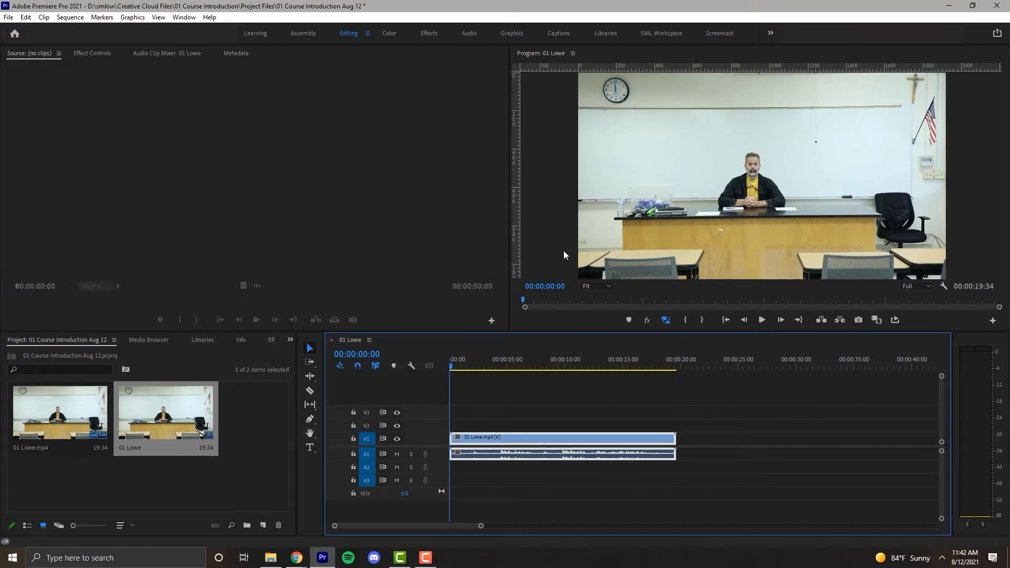
# Scrub back and forth through the new sequence in the Program monitor, returning close to its start.
pyautogui.click(573, 214)
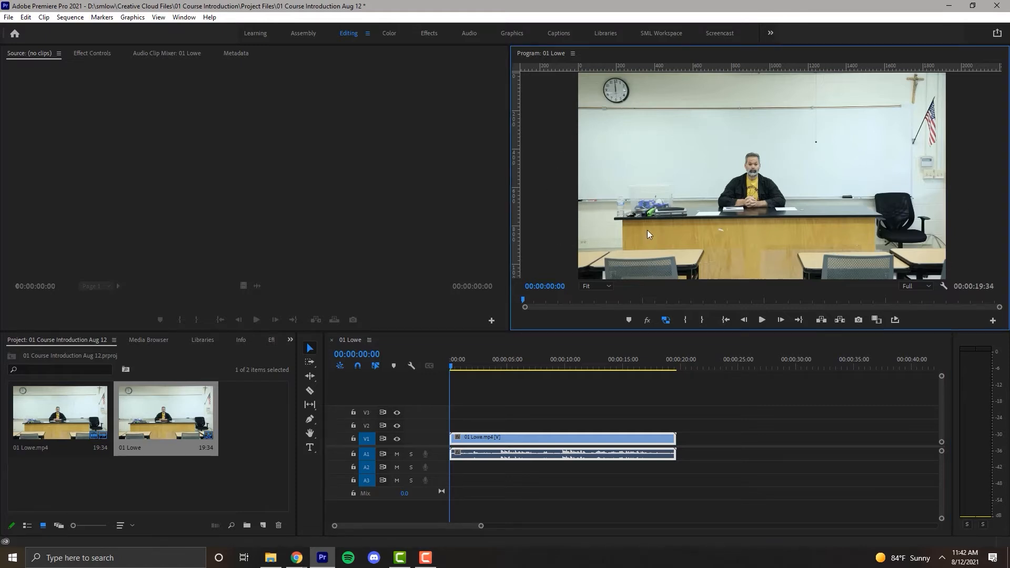
pyautogui.moveTo(525, 300); pyautogui.dragTo(604, 304)
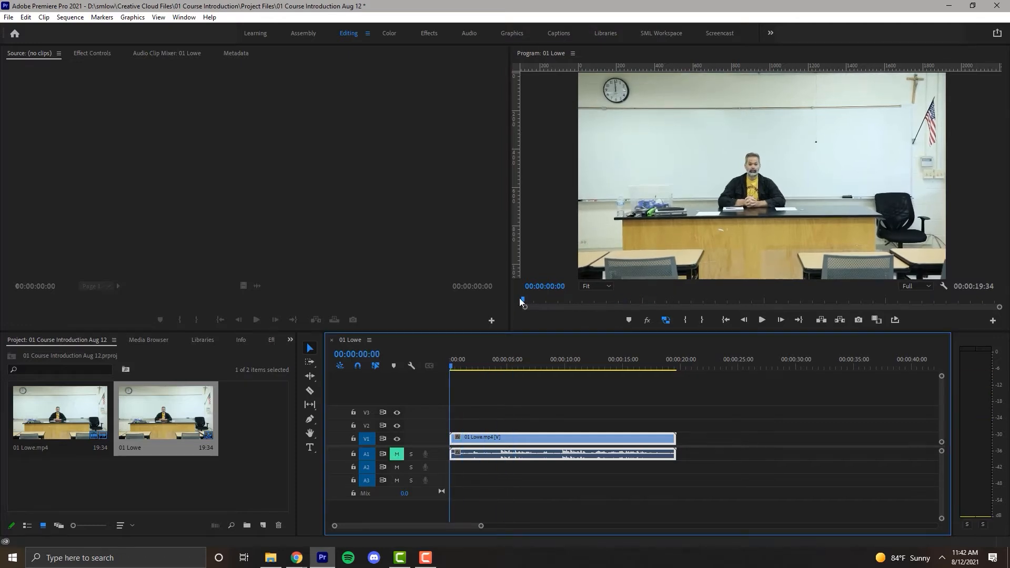
pyautogui.click(520, 299)
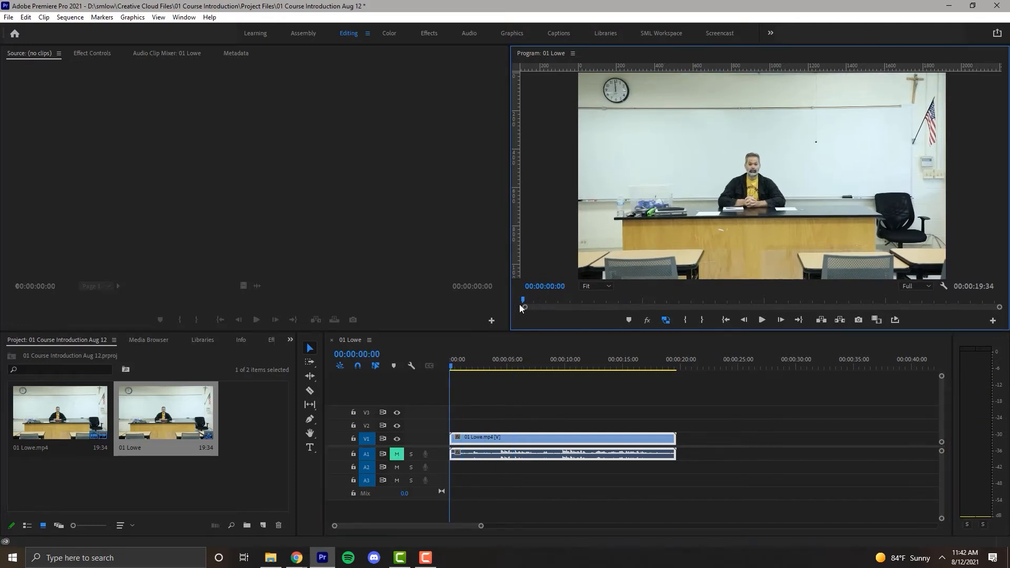
pyautogui.moveTo(522, 300); pyautogui.dragTo(681, 304)
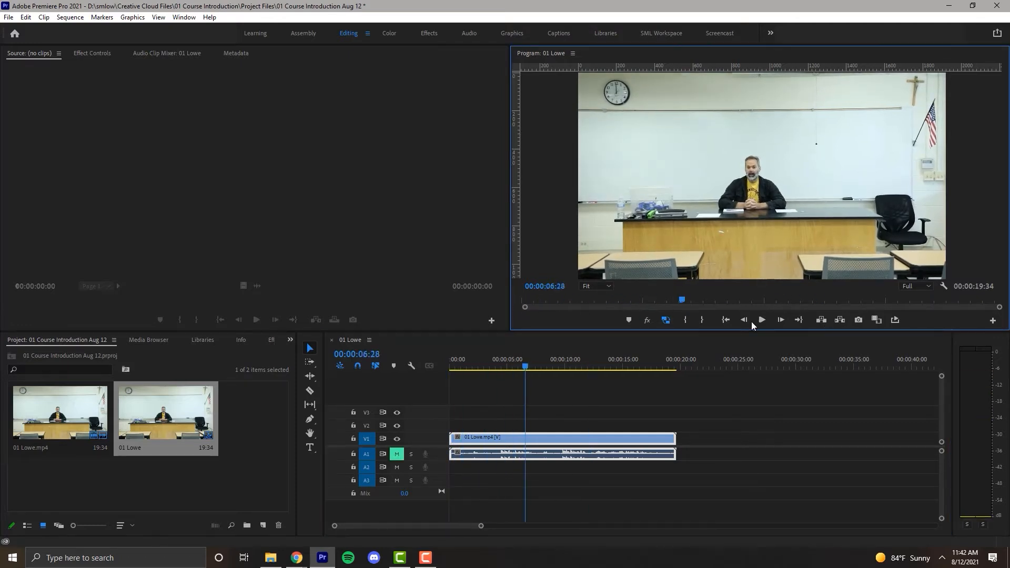
pyautogui.moveTo(778, 304); pyautogui.dragTo(536, 312)
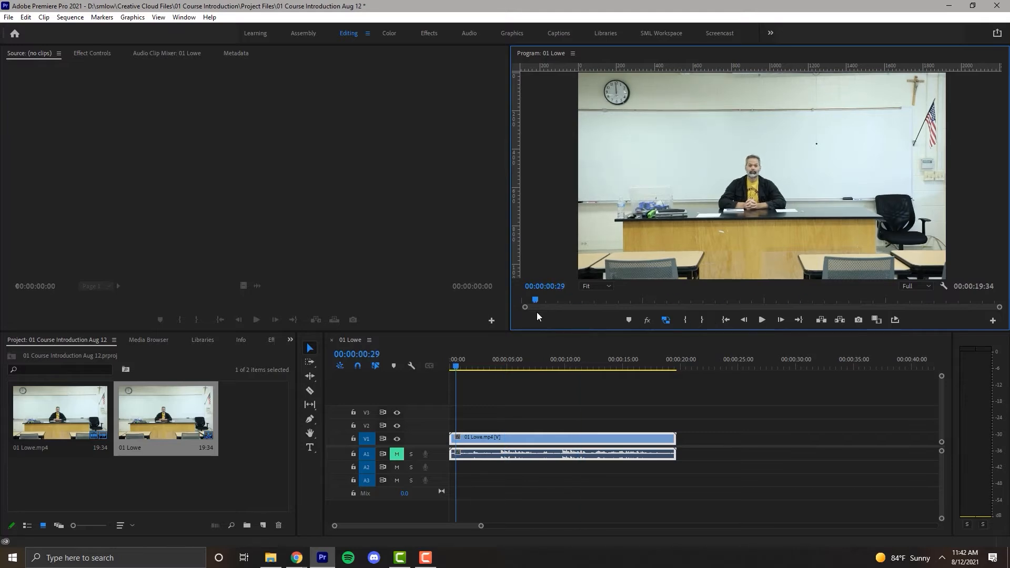
# Rename the new sequence in the project as Course Introduction sequence.
pyautogui.click(254, 427)
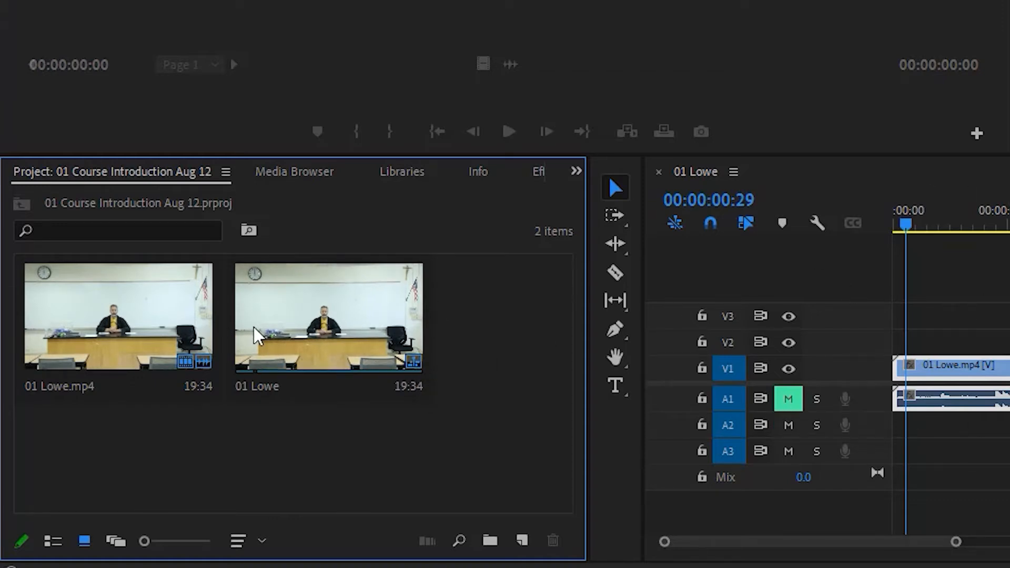
pyautogui.click(262, 381)
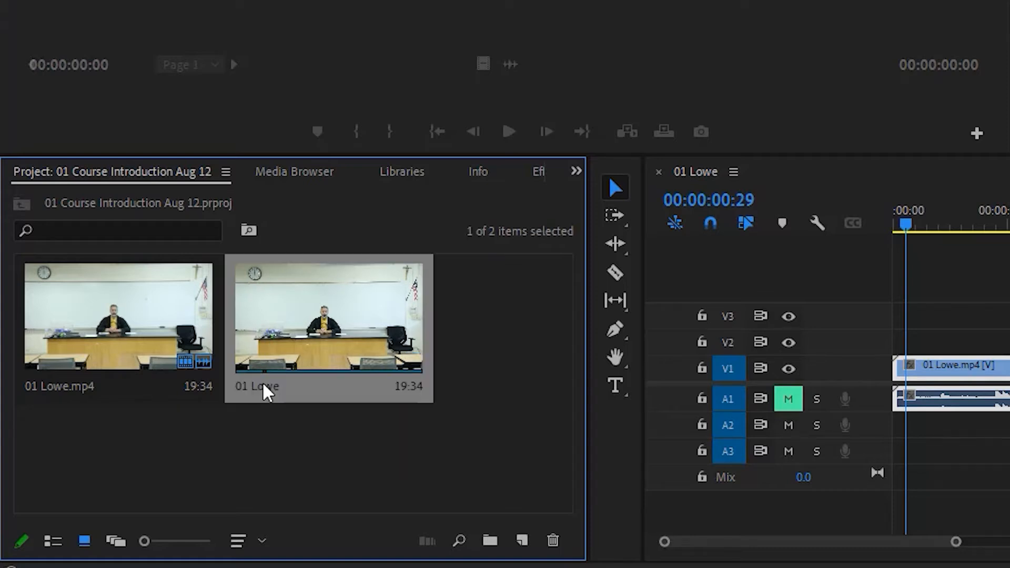
pyautogui.rightClick(262, 381)
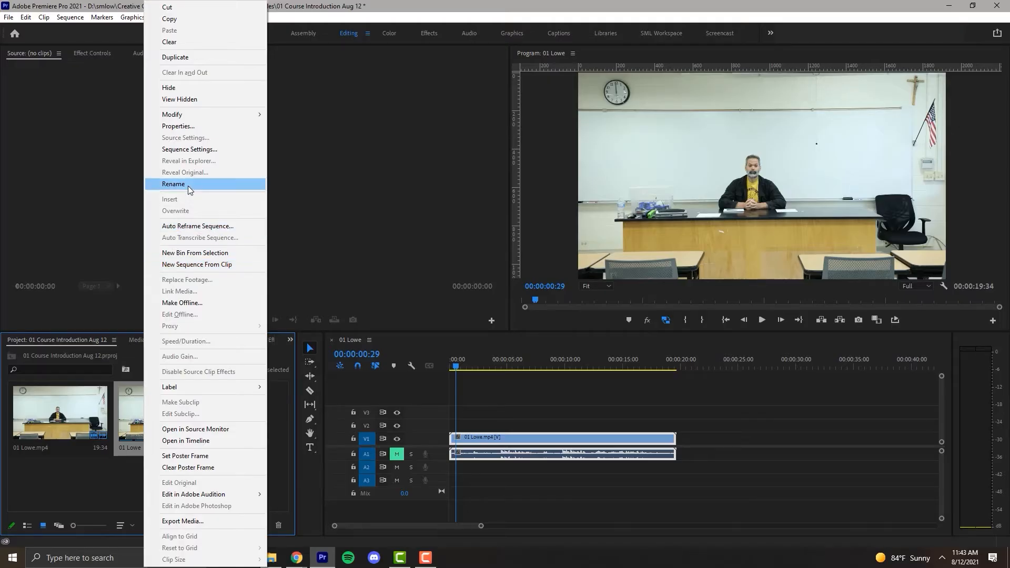
pyautogui.click(188, 186)
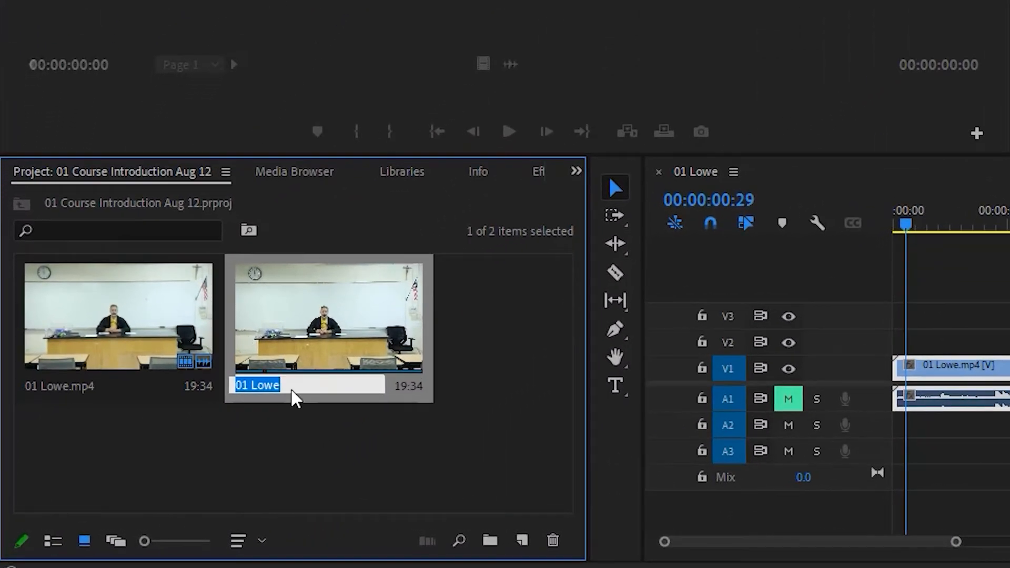
pyautogui.press('BackSpace')
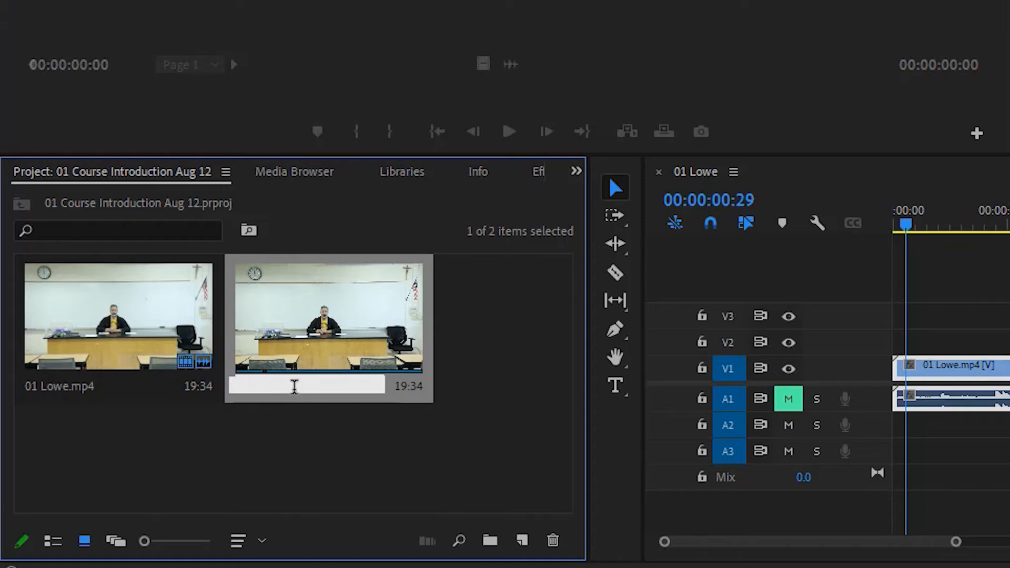
pyautogui.write('Course Introduction se')
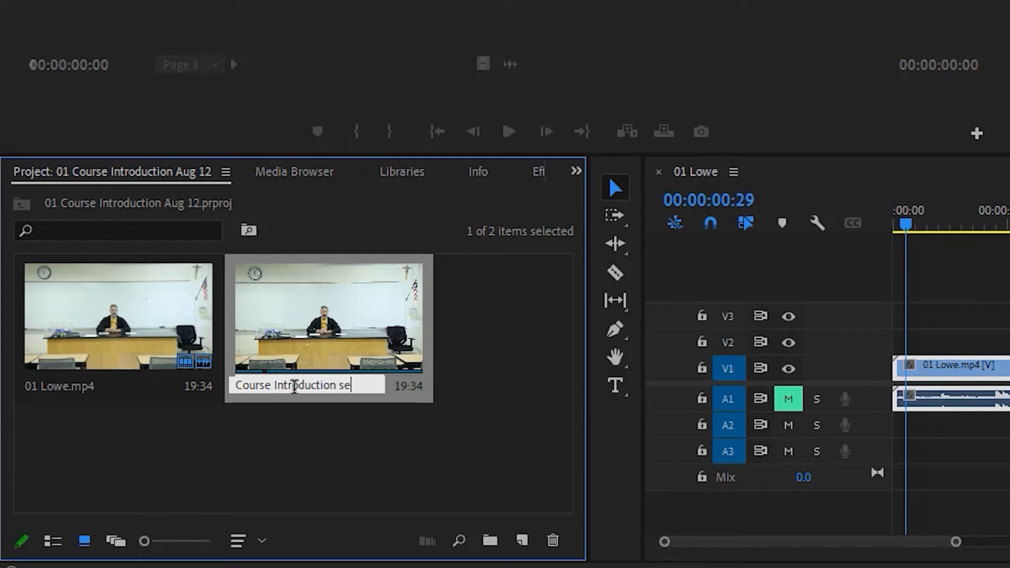
pyautogui.write('quence')
pyautogui.press('Tab')
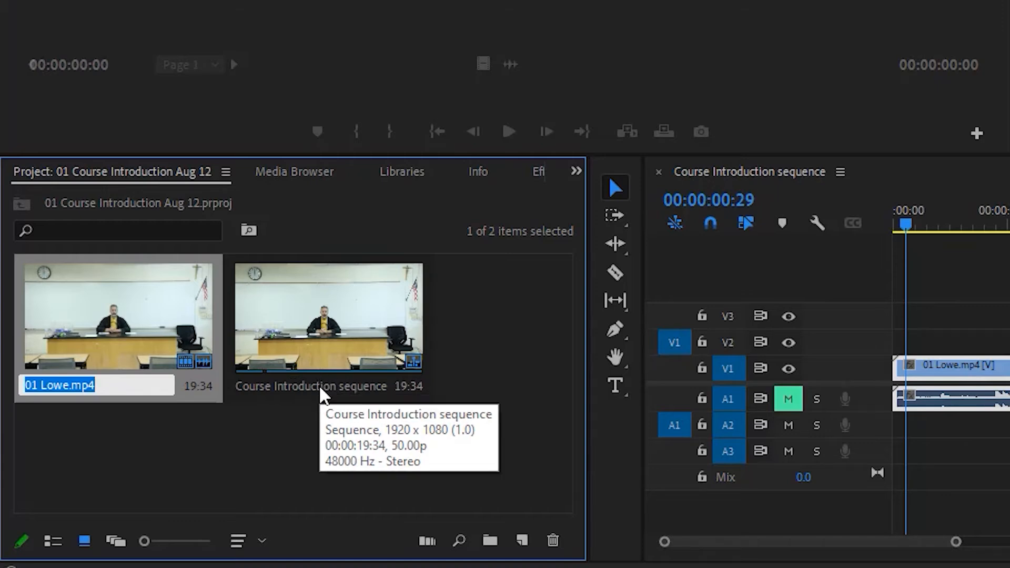
# Show the project items in list view and select the Course Introduction sequence.
pyautogui.click(53, 541)
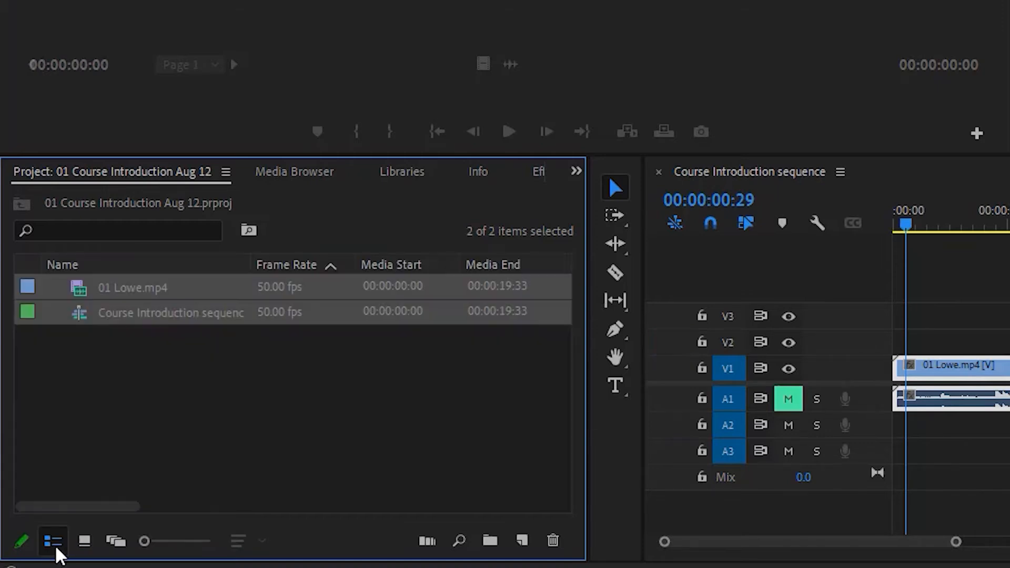
pyautogui.click(113, 363)
pyautogui.click(124, 287)
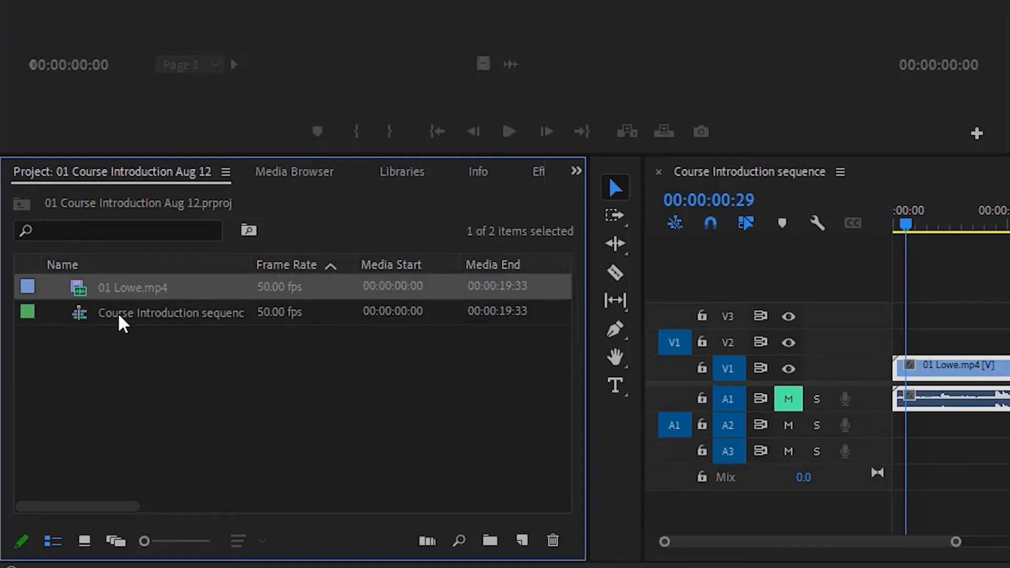
pyautogui.click(118, 312)
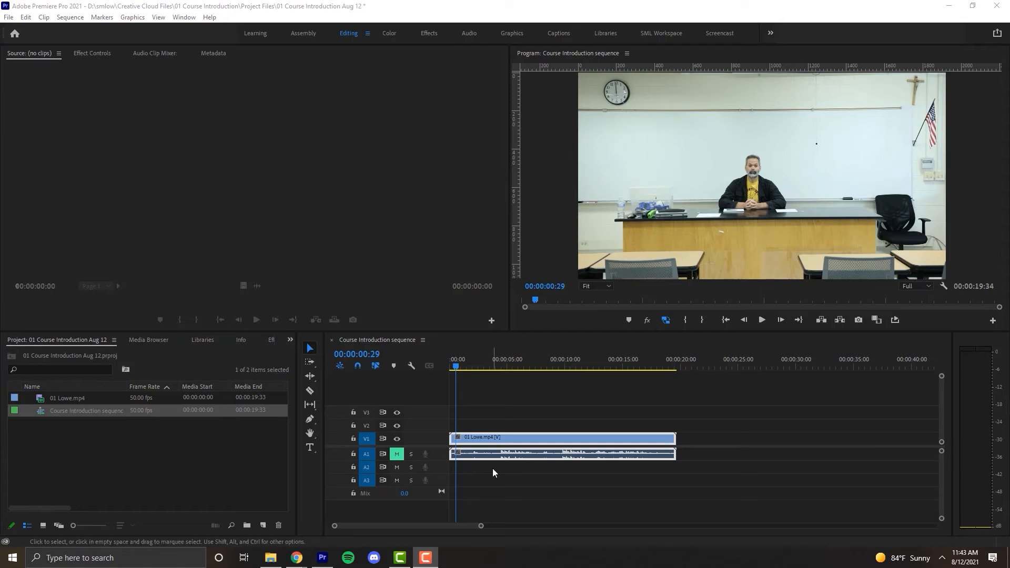
# Import the second clip, numbered 02, from the 01 Course Introduction Footage folder.
pyautogui.click(198, 352)
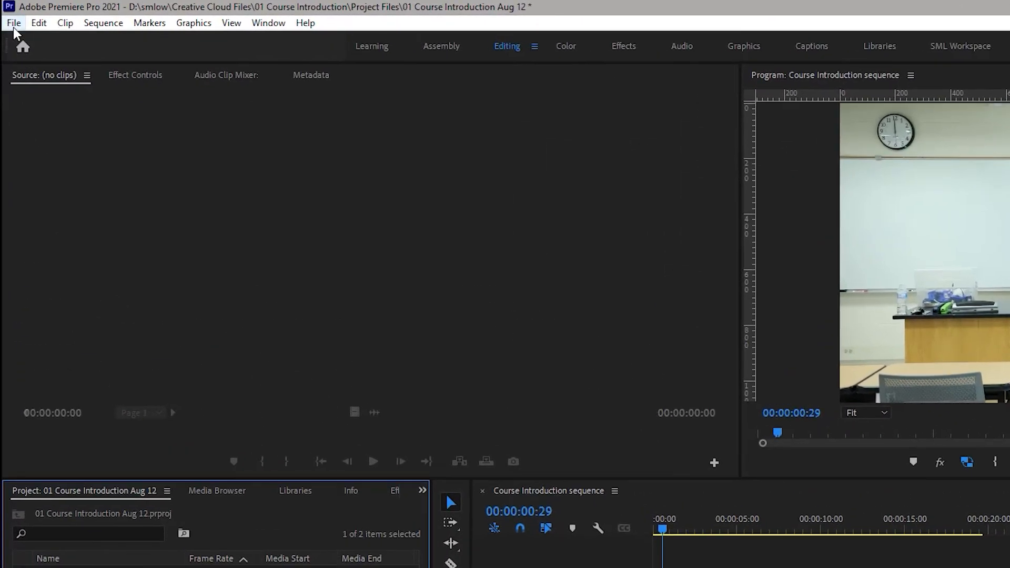
pyautogui.click(9, 16)
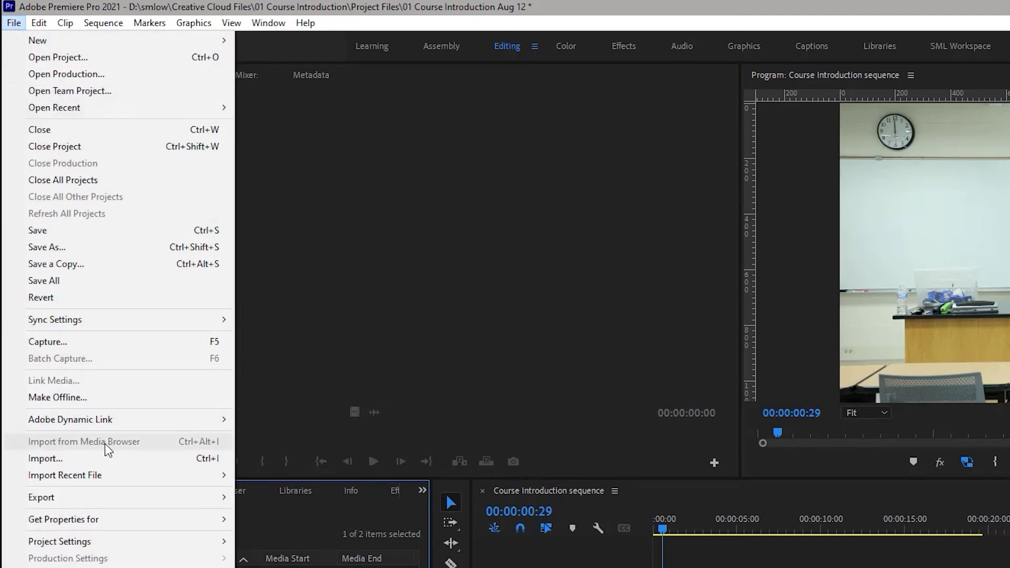
pyautogui.click(107, 458)
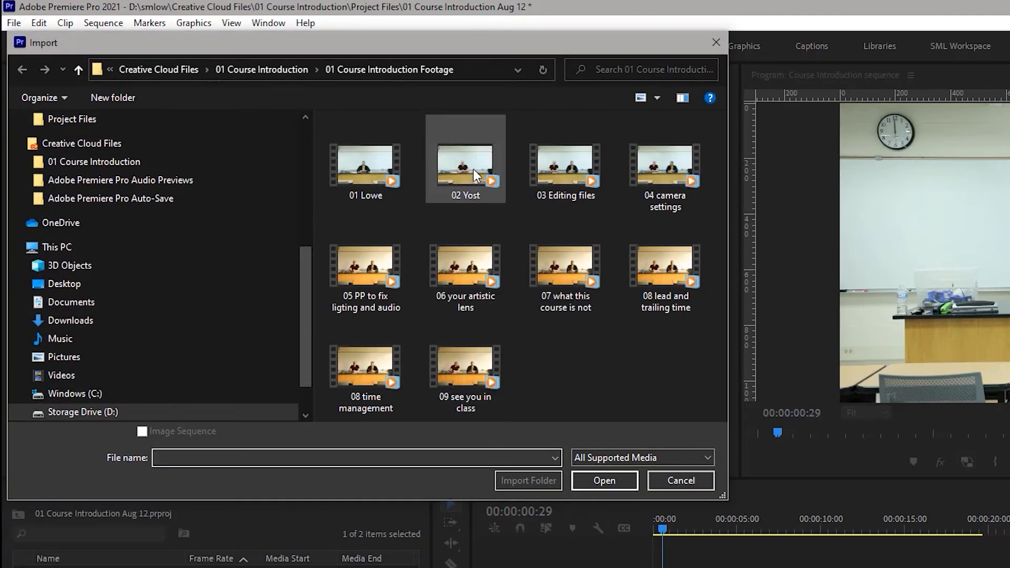
pyautogui.click(472, 169)
pyautogui.click(586, 476)
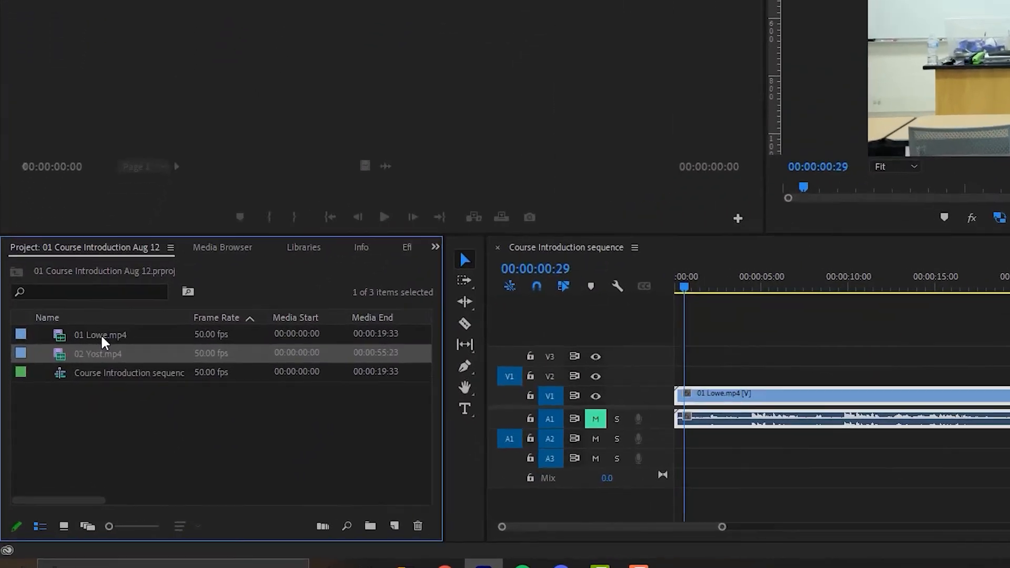
# Place the 02 clip on tracks V1 and A1 after the 01 clip, starting at about 22 seconds with a gap between them.
pyautogui.click(69, 405)
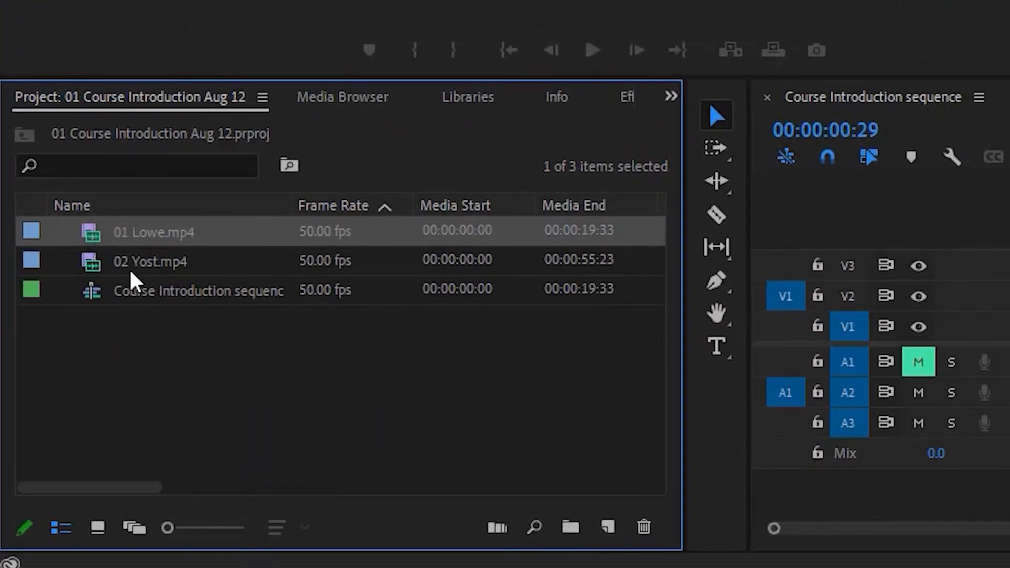
pyautogui.click(122, 284)
pyautogui.moveTo(122, 260); pyautogui.dragTo(1009, 307)
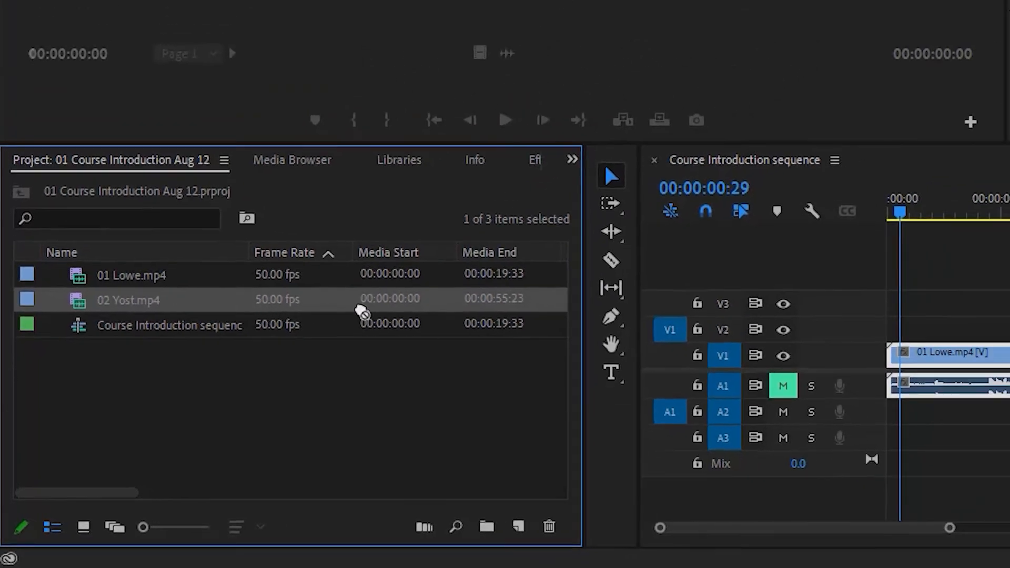
pyautogui.moveTo(704, 431); pyautogui.dragTo(714, 398)
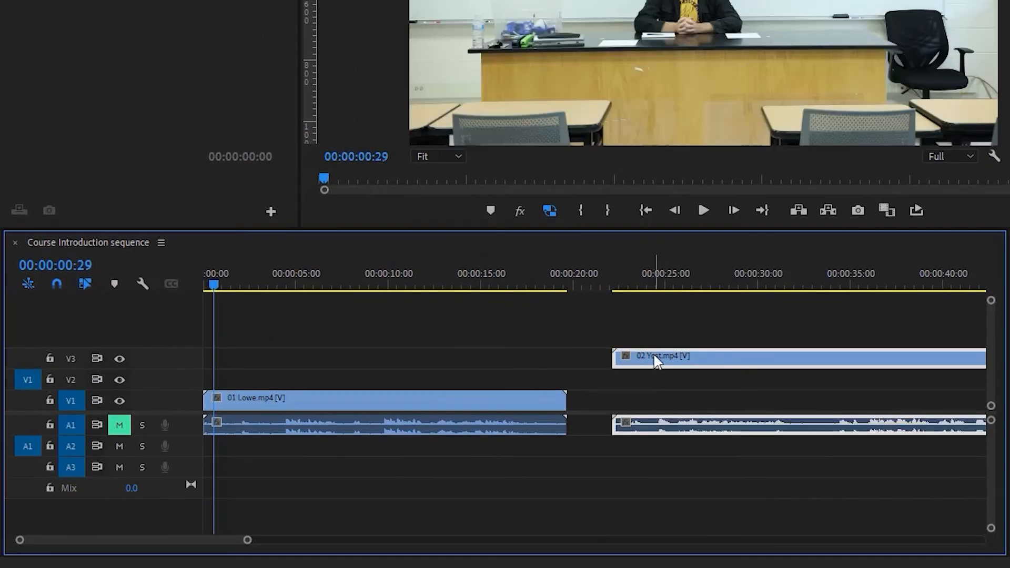
pyautogui.moveTo(655, 362); pyautogui.dragTo(656, 403)
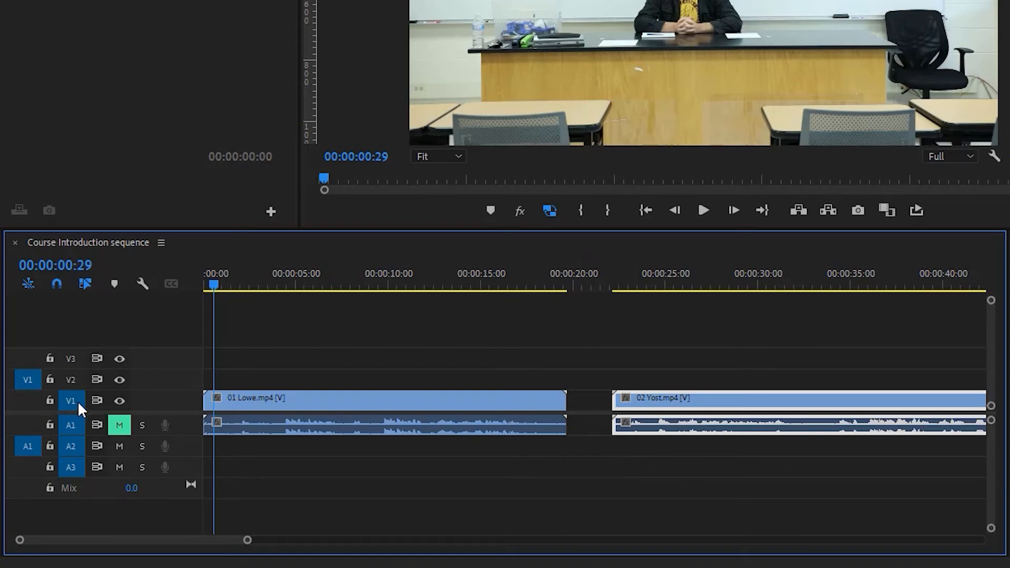
# Target all video tracks with the sources patched to V1 and A1, and unmute audio track A1.
pyautogui.click(72, 380)
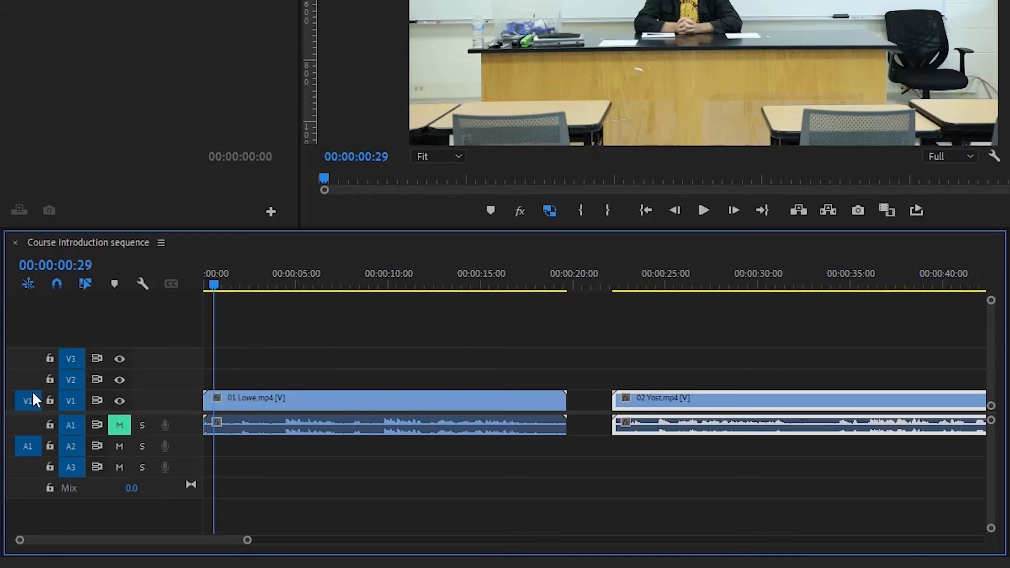
pyautogui.click(24, 426)
pyautogui.click(119, 425)
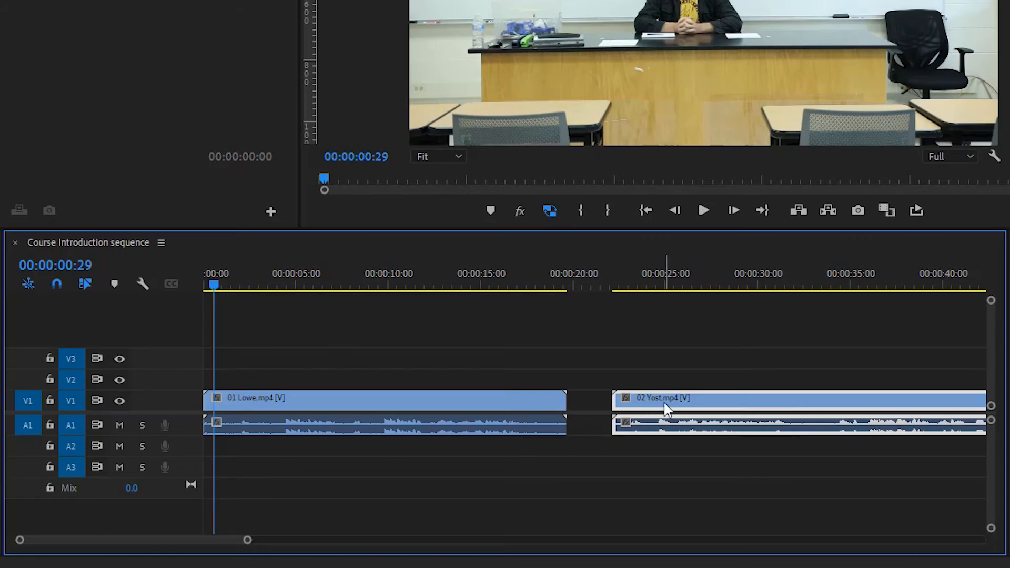
# Close the gap by moving the 02 clip against the end of the 01 clip, and place the playhead at 00:00:23:23.
pyautogui.moveTo(664, 408); pyautogui.dragTo(627, 409)
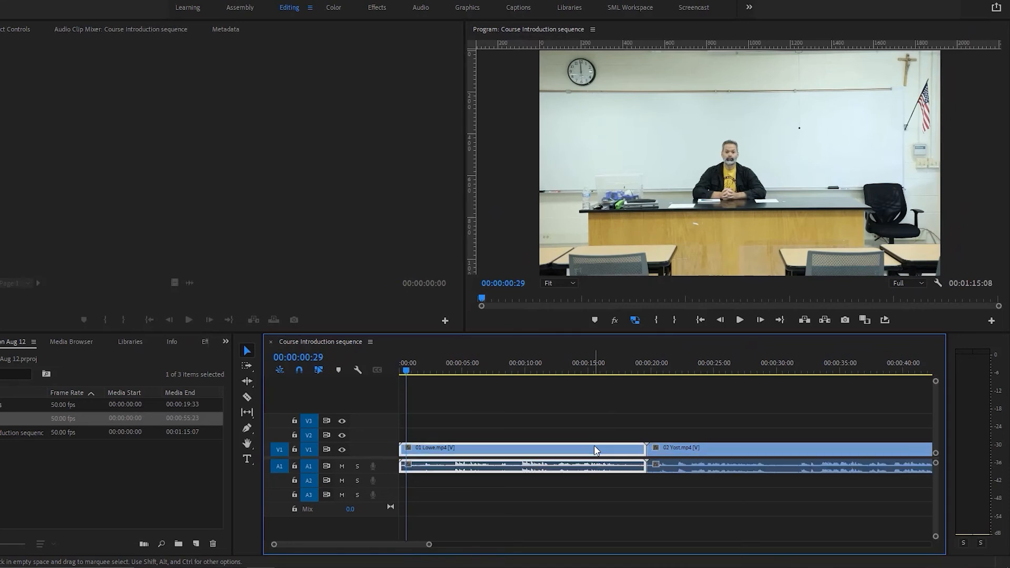
pyautogui.click(687, 371)
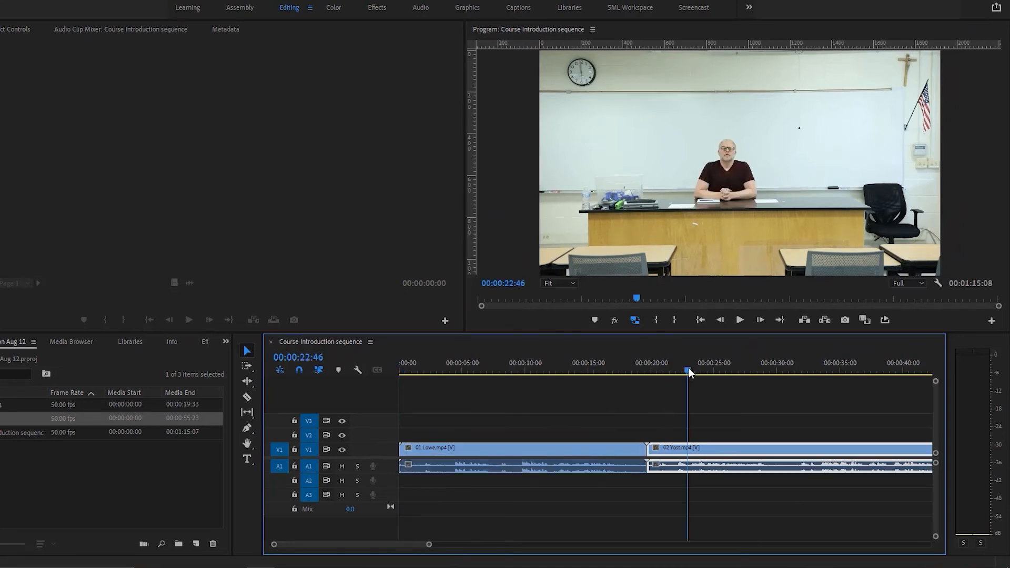
pyautogui.moveTo(689, 372); pyautogui.dragTo(694, 372)
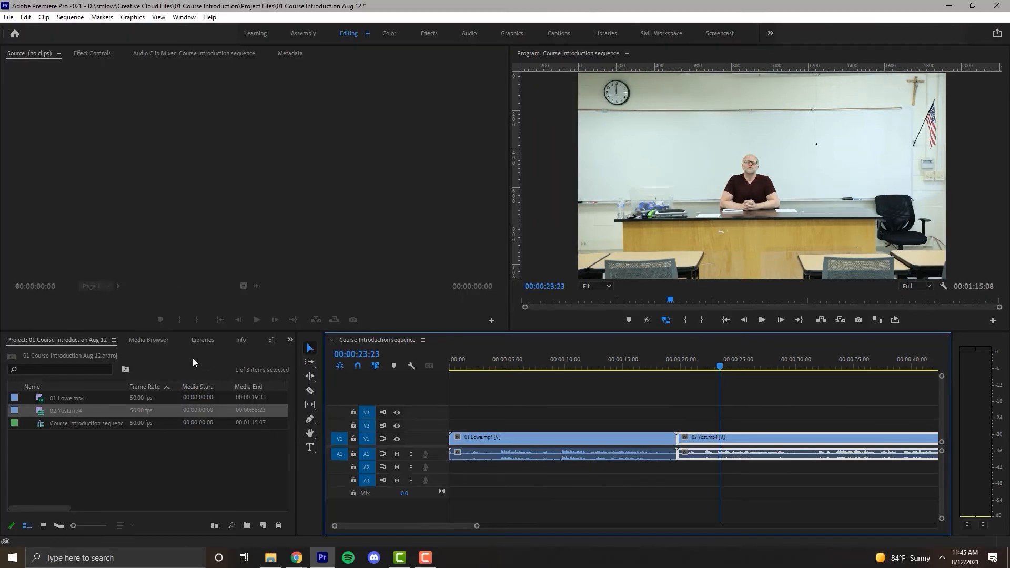
# Review the sequence and the 01 and 02 clips among the project items, and examine the clips in the timeline and program monitor.
pyautogui.click(120, 365)
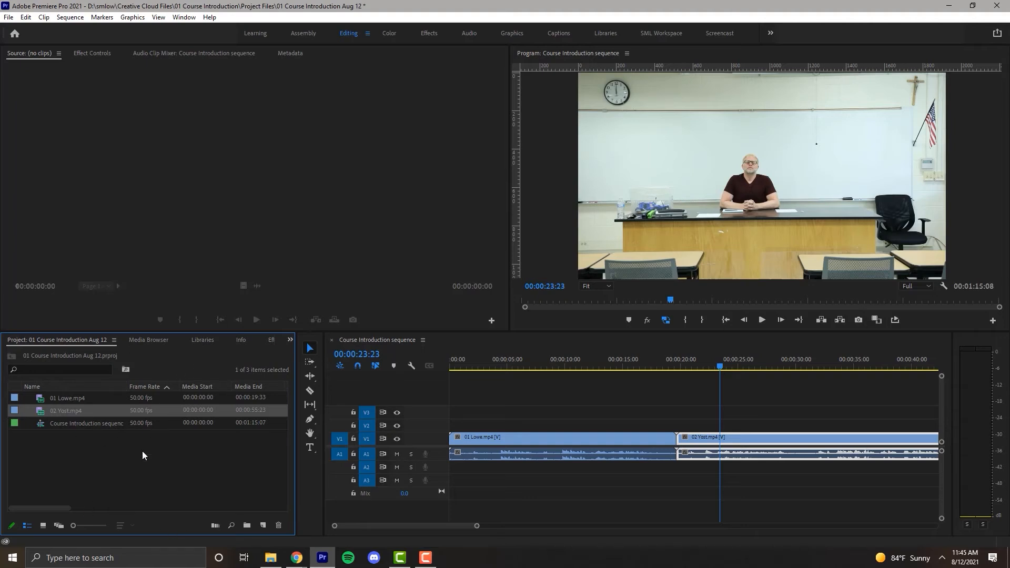
pyautogui.click(61, 424)
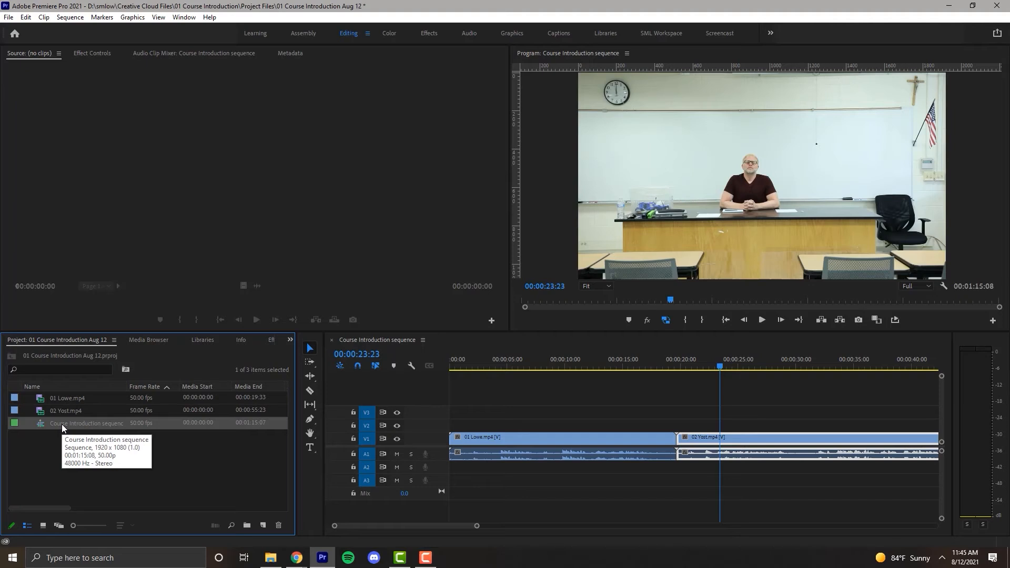
pyautogui.click(62, 409)
pyautogui.click(65, 399)
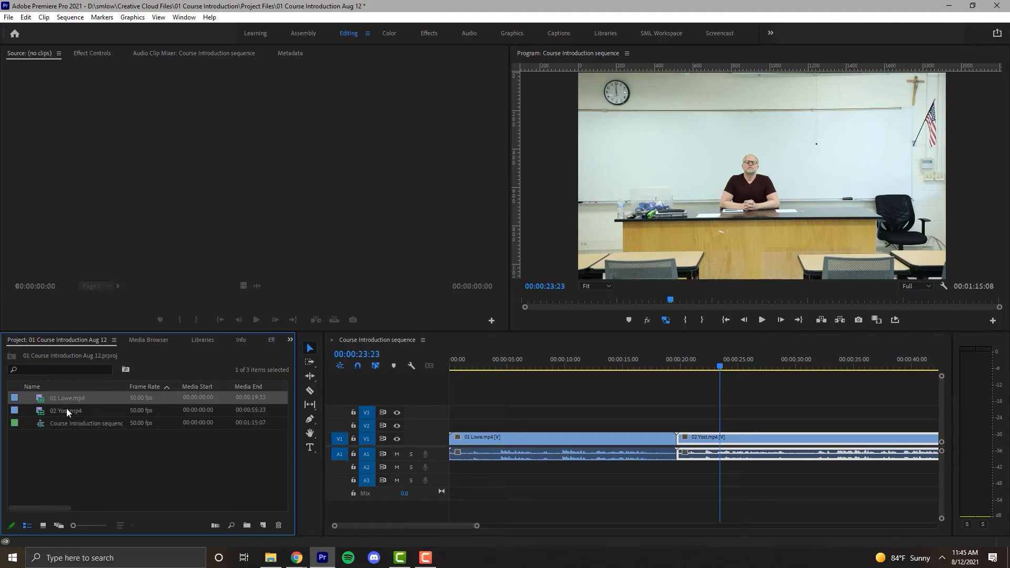
pyautogui.click(67, 409)
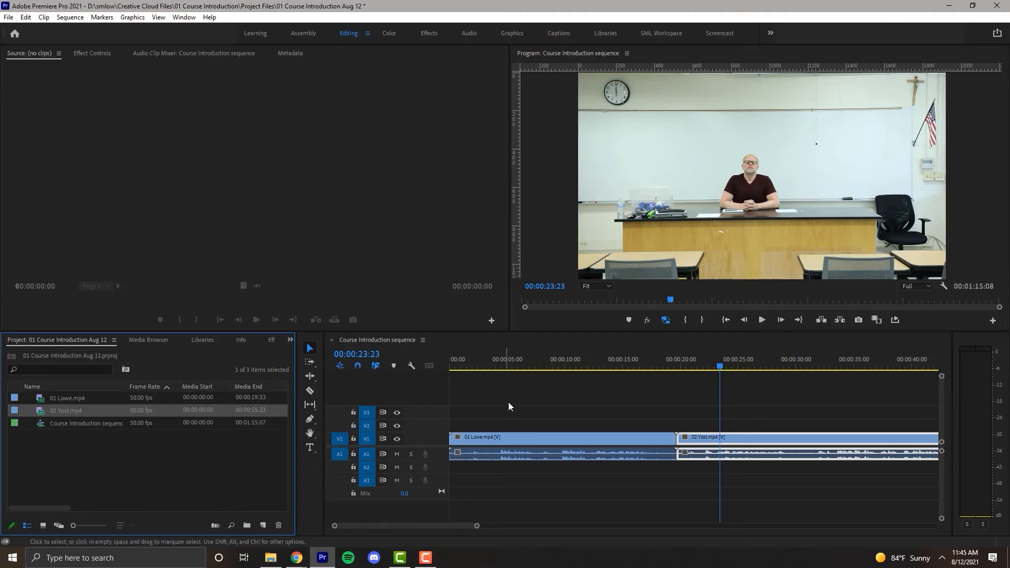
pyautogui.click(520, 352)
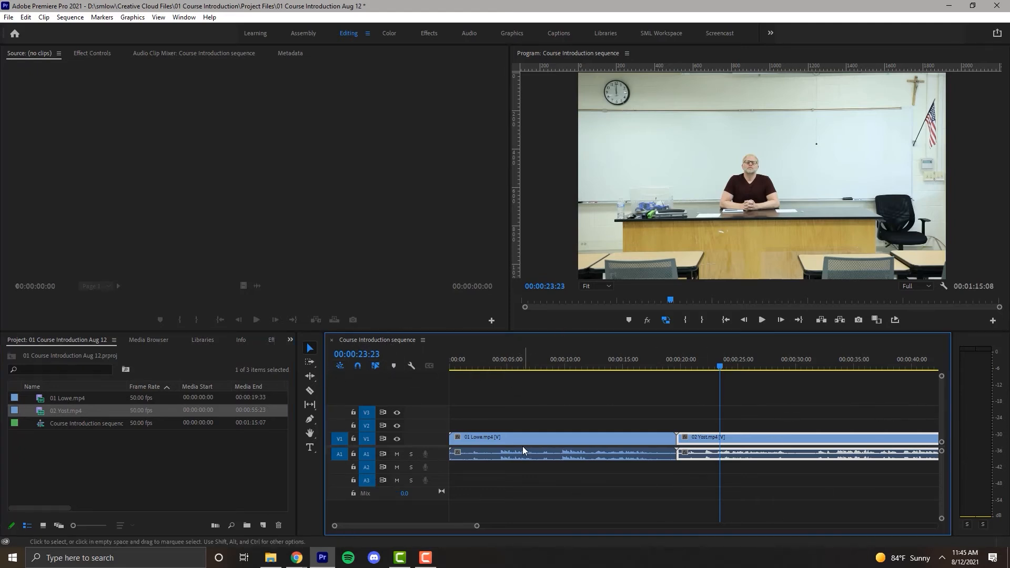
pyautogui.click(542, 440)
pyautogui.click(766, 440)
pyautogui.click(560, 128)
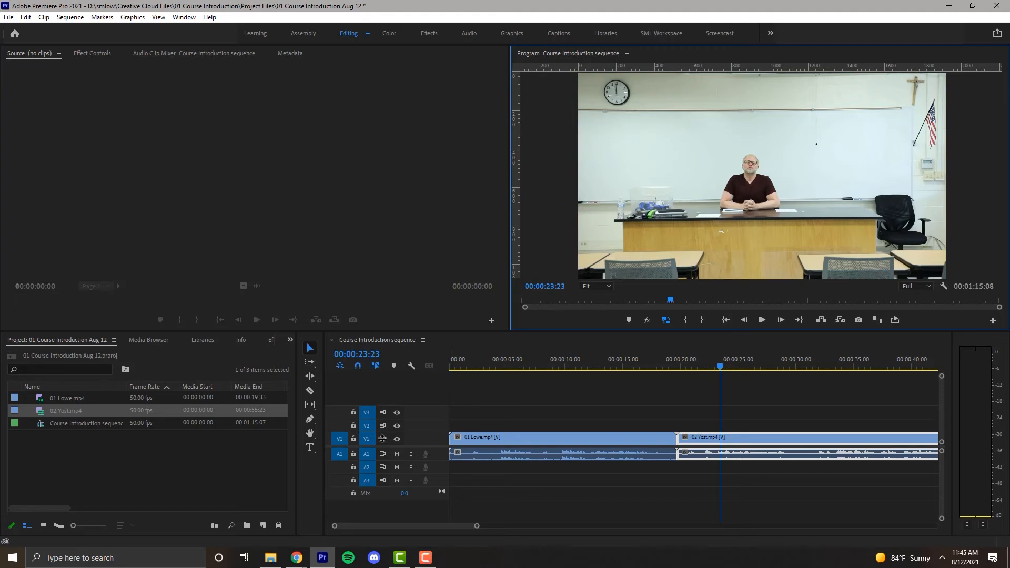
# Mute audio track A1 and scrub through the 01 clip, leaving the playhead at 00:00:17:34.
pyautogui.click(394, 454)
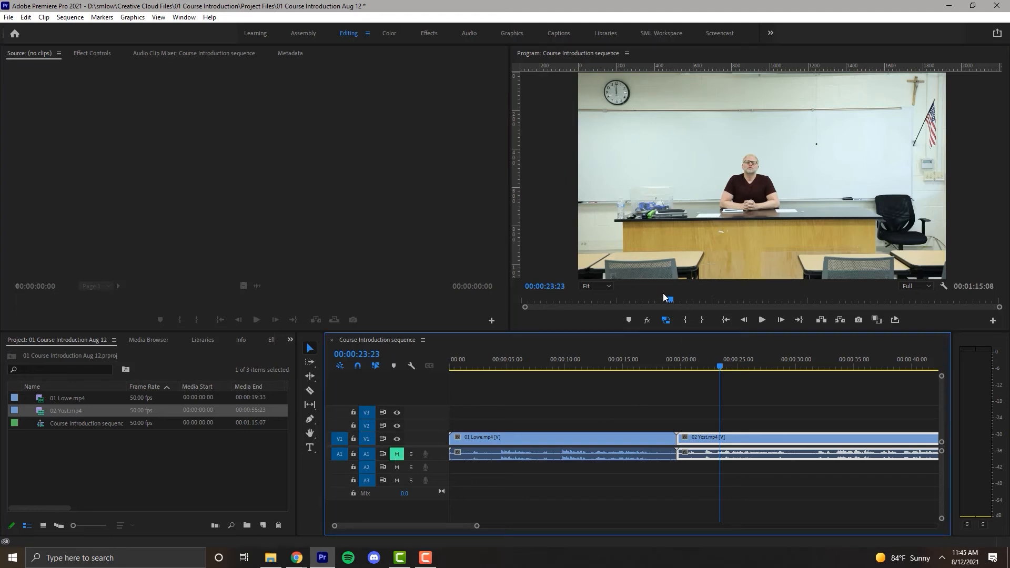
pyautogui.moveTo(670, 297); pyautogui.dragTo(598, 324)
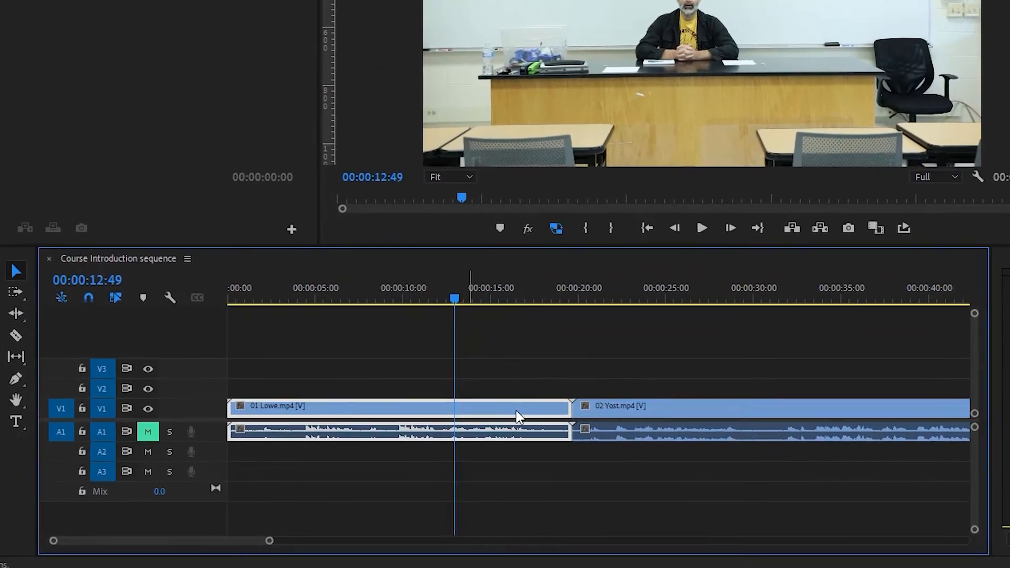
pyautogui.moveTo(910, 286); pyautogui.dragTo(426, 294)
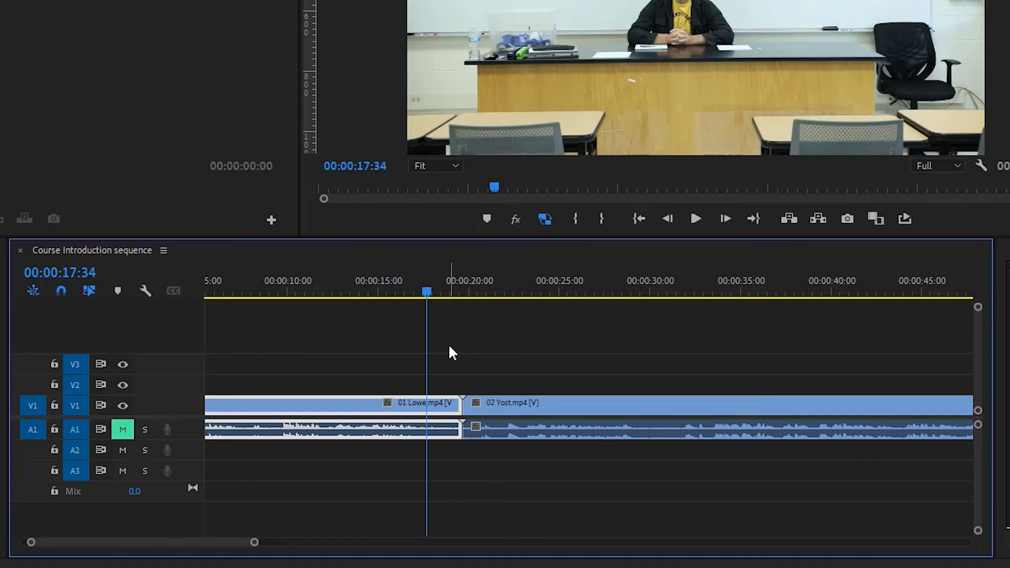
# Scrub through the 02 clip with the whole sequence in view, leaving the playhead at 00:00:29:30.
pyautogui.press('-')
pyautogui.press('-')
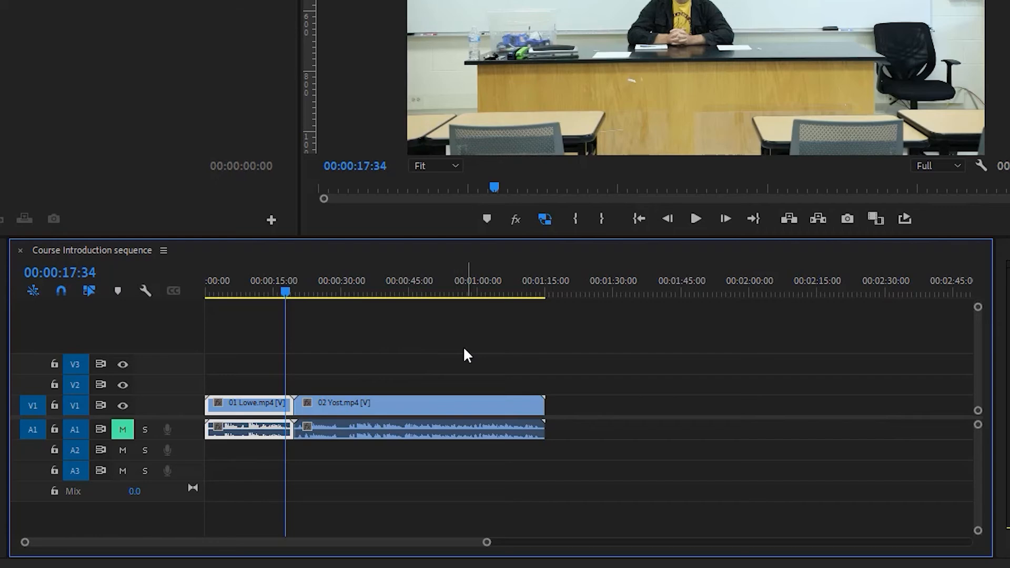
pyautogui.press('=')
pyautogui.press('=')
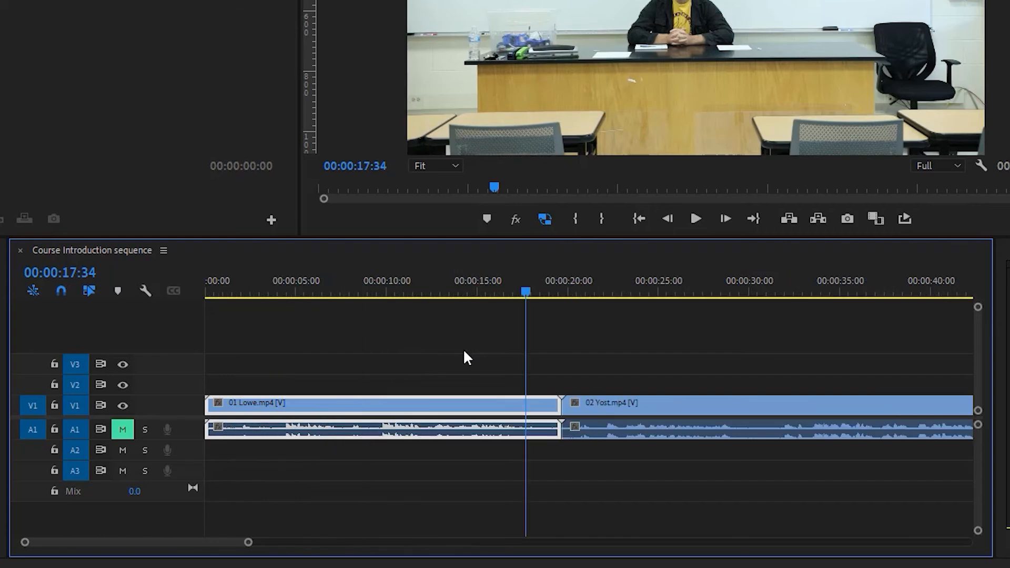
pyautogui.press('-')
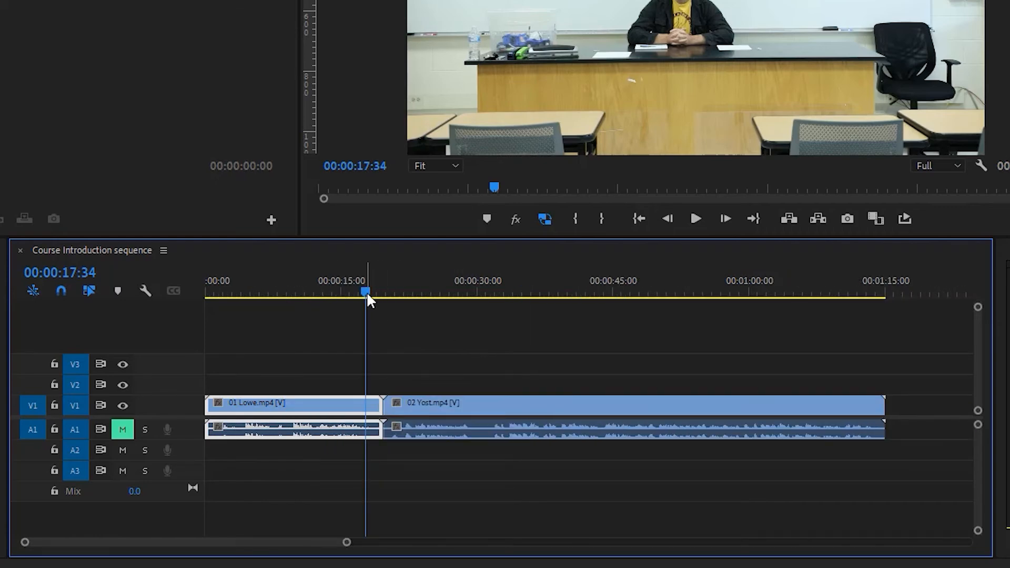
pyautogui.moveTo(366, 292); pyautogui.dragTo(554, 296)
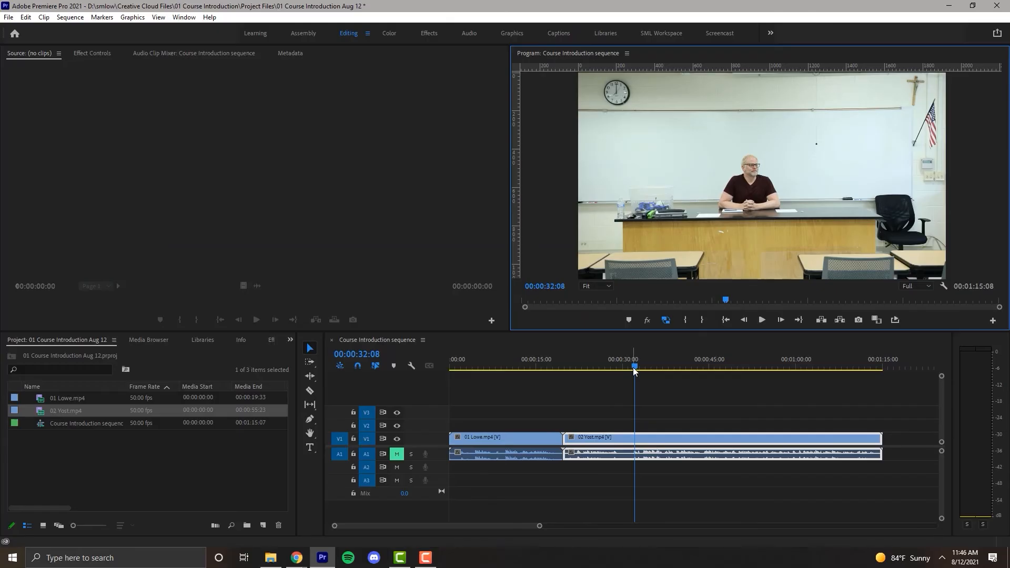
pyautogui.click(475, 301)
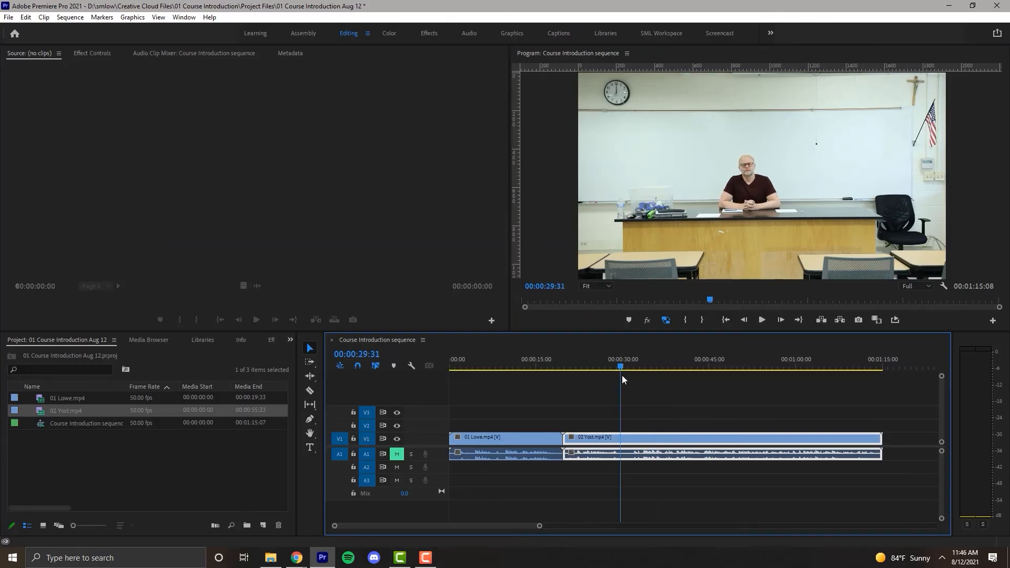
pyautogui.click(714, 299)
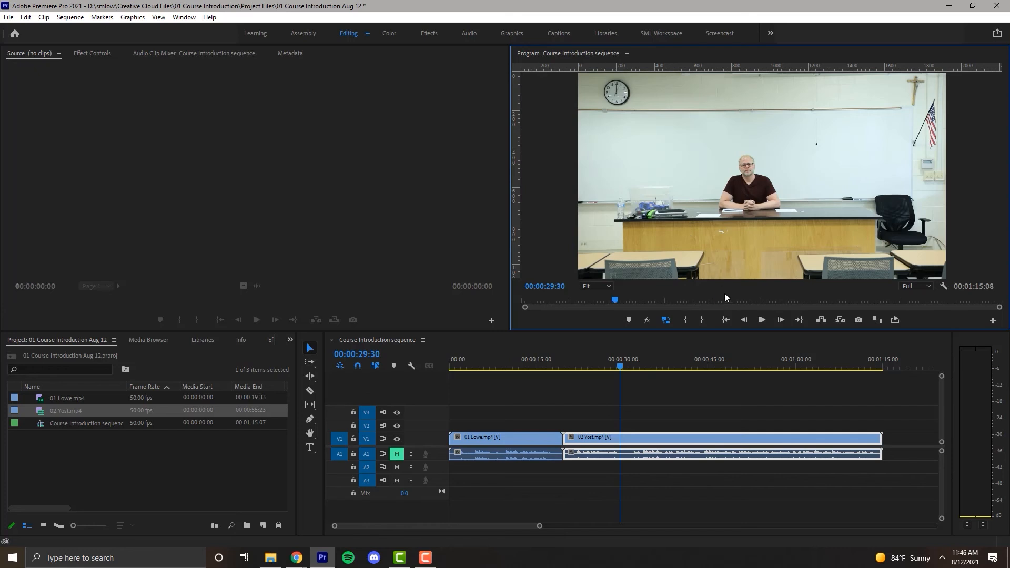
# Deselect the 02 clip in the sequence and make the timeline active.
pyautogui.scroll(3, 724, 300)
pyautogui.scroll(-3, 724, 300)
pyautogui.scroll(3, 572, 299)
pyautogui.scroll(-3, 760, 301)
pyautogui.click(645, 392)
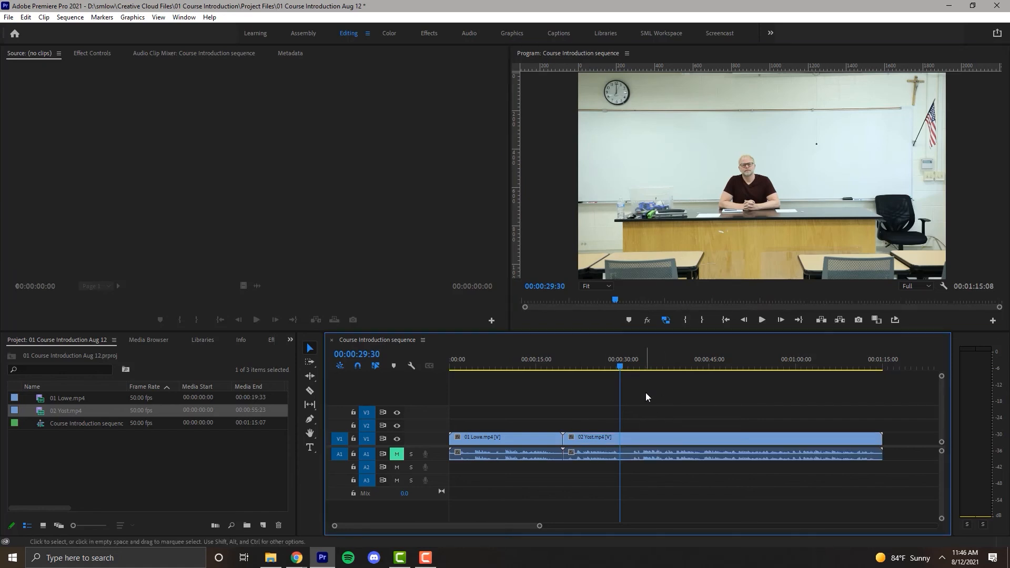
pyautogui.click(677, 294)
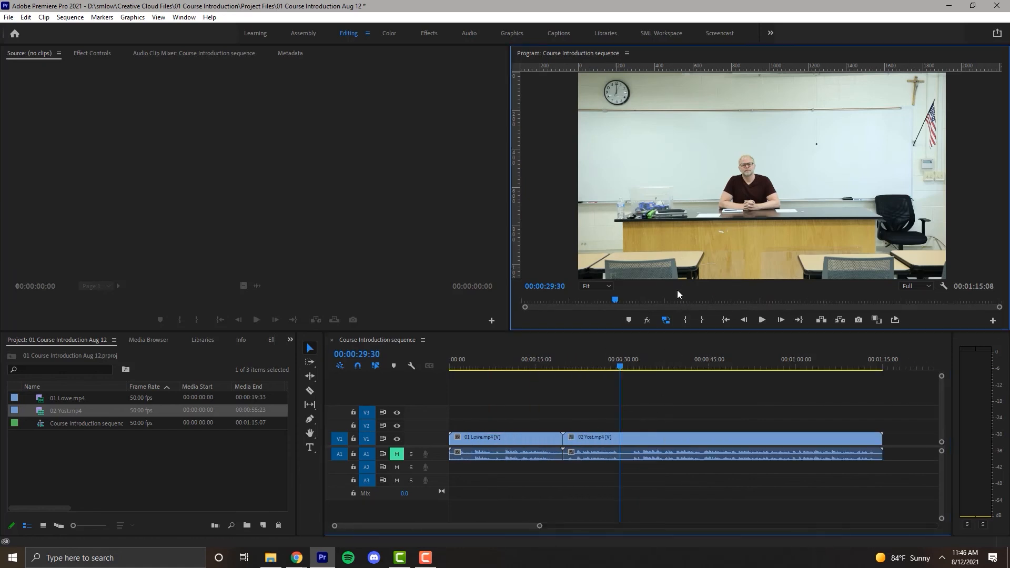
pyautogui.click(646, 348)
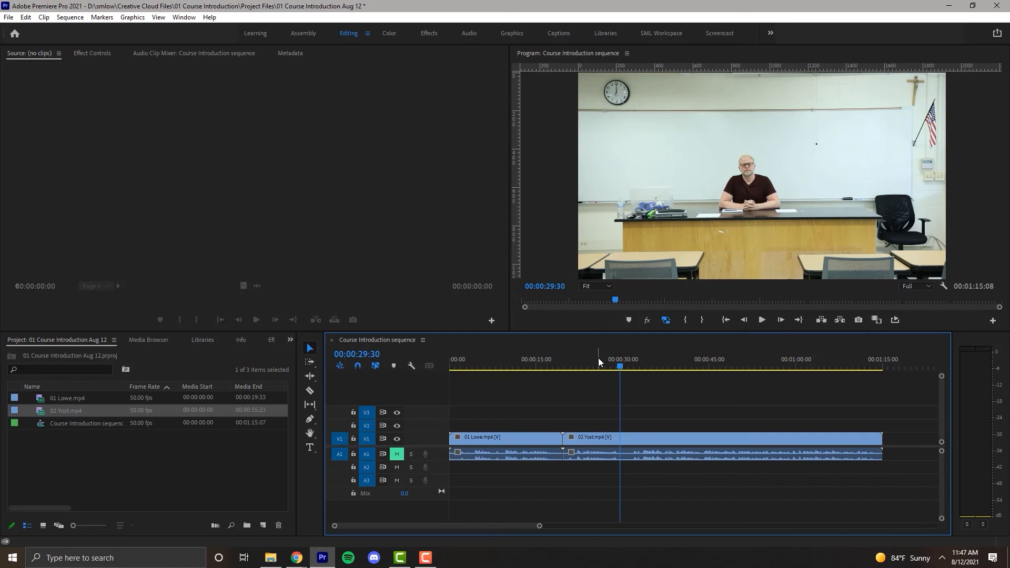
# Examine the sequence at closer and wider timeline zoom levels, ending with both clips fully in view.
pyautogui.press('=')
pyautogui.press('=')
pyautogui.press('-')
pyautogui.press('-')
pyautogui.press('-')
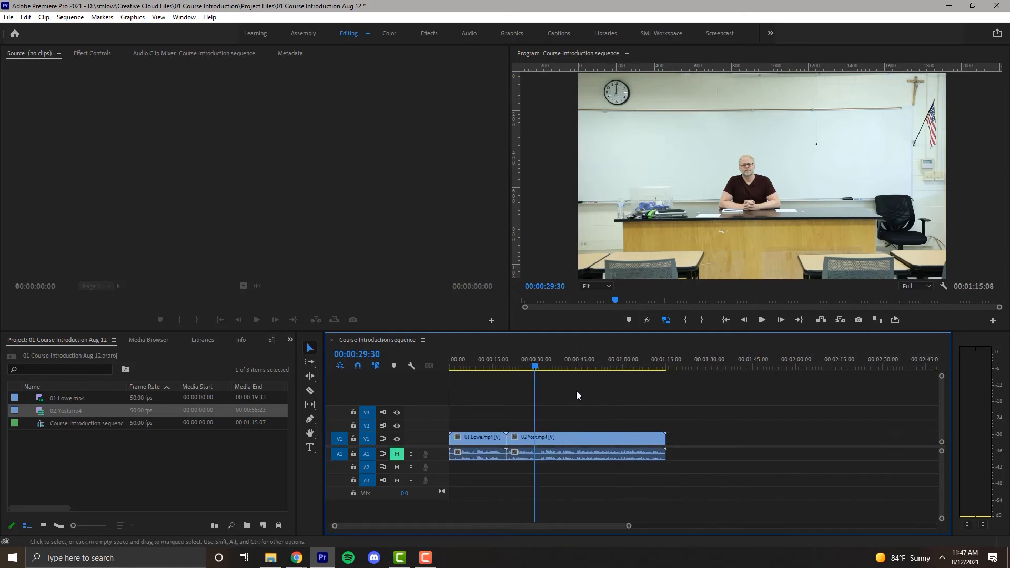
pyautogui.press('=')
pyautogui.press('=')
pyautogui.press('-')
pyautogui.press('-')
pyautogui.press('=')
pyautogui.press('=')
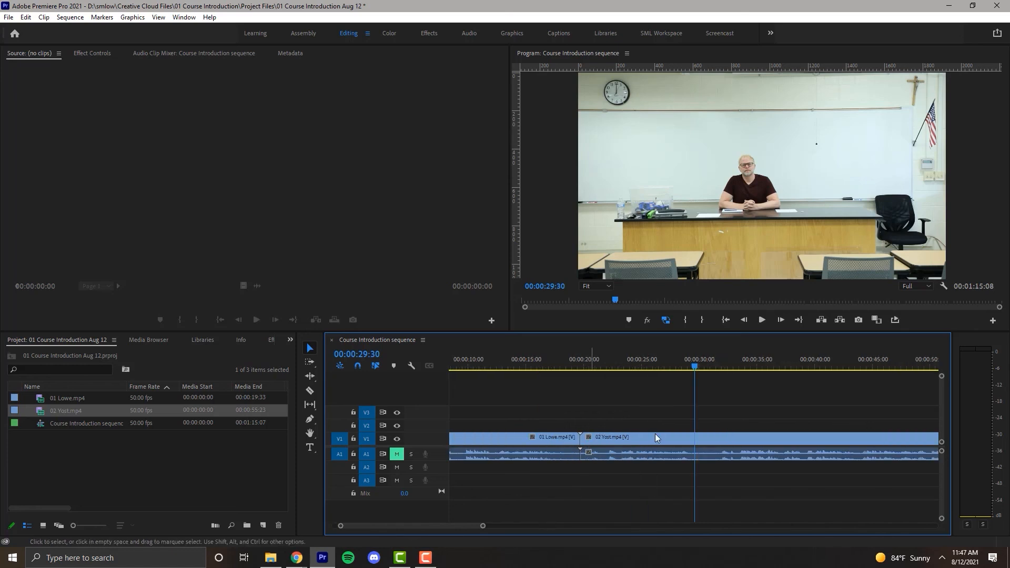
pyautogui.moveTo(443, 526); pyautogui.dragTo(482, 535)
pyautogui.press('-')
pyautogui.press('-')
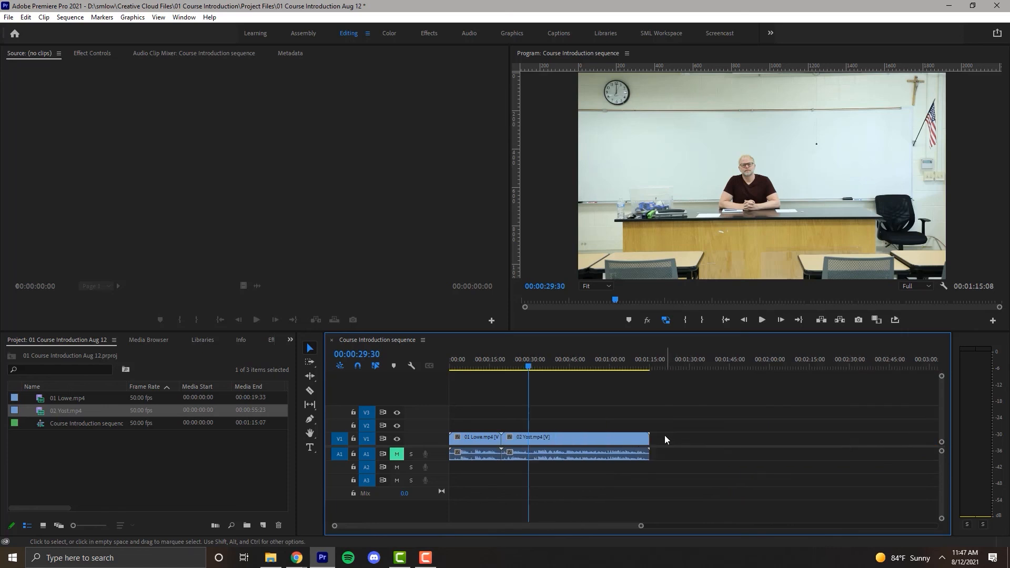